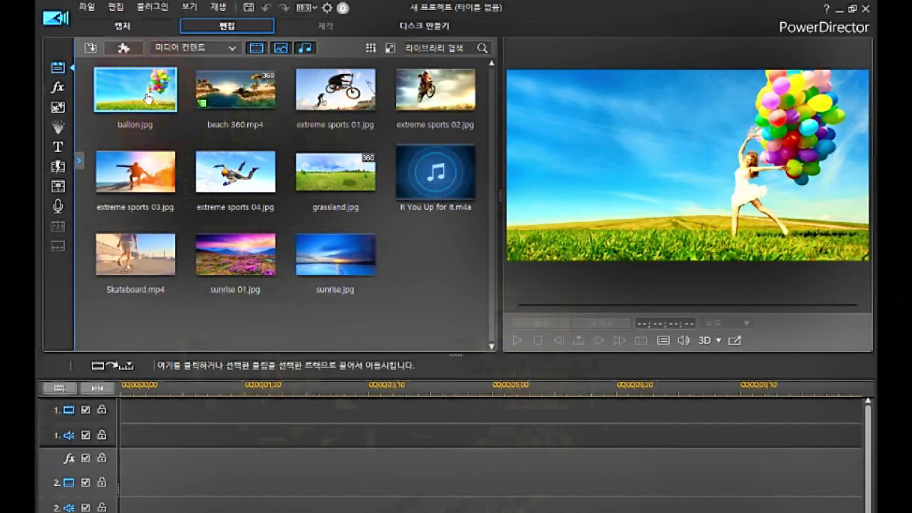
Remove all of the default media files from the media library.
{"action": "key", "text": "ctrl+a"}
{"action": "key", "text": "Delete"}
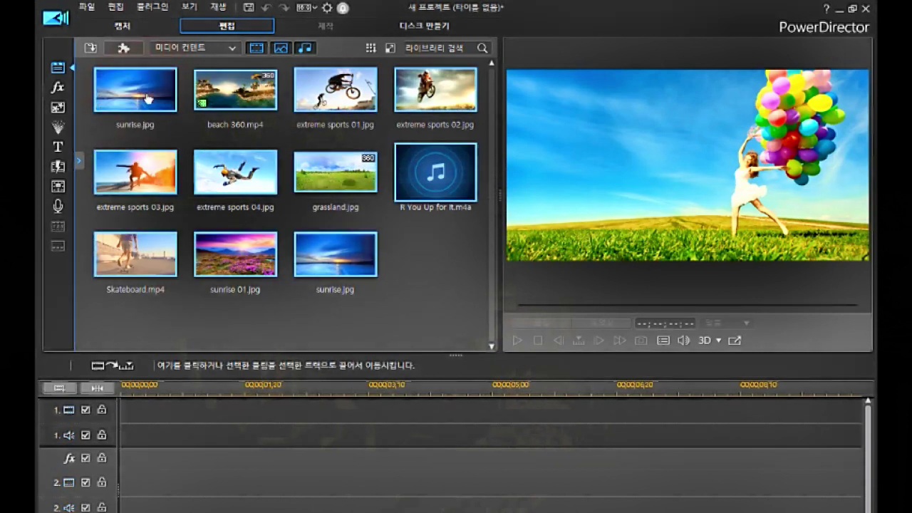
Import Sample.jpg into the media library and place it at the start of video track 1.
{"action": "left_click", "coordinate": [90, 47]}
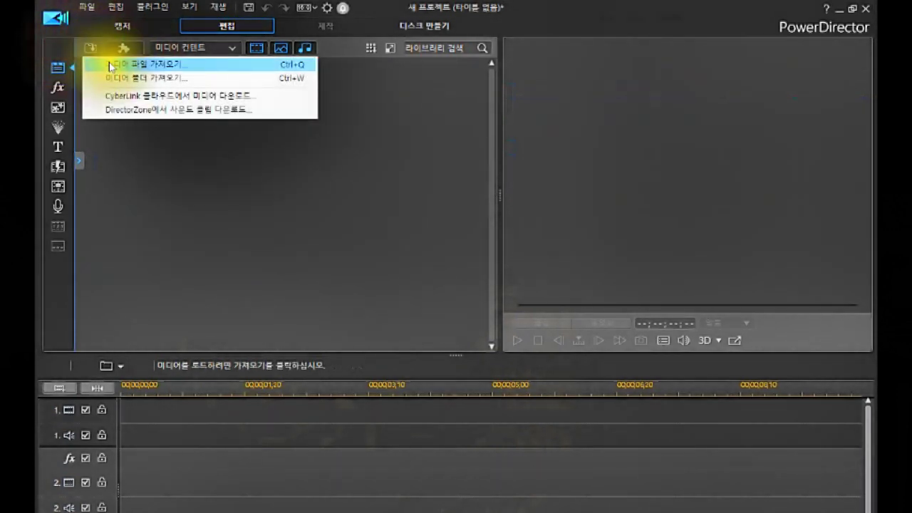
{"action": "left_click", "coordinate": [111, 65]}
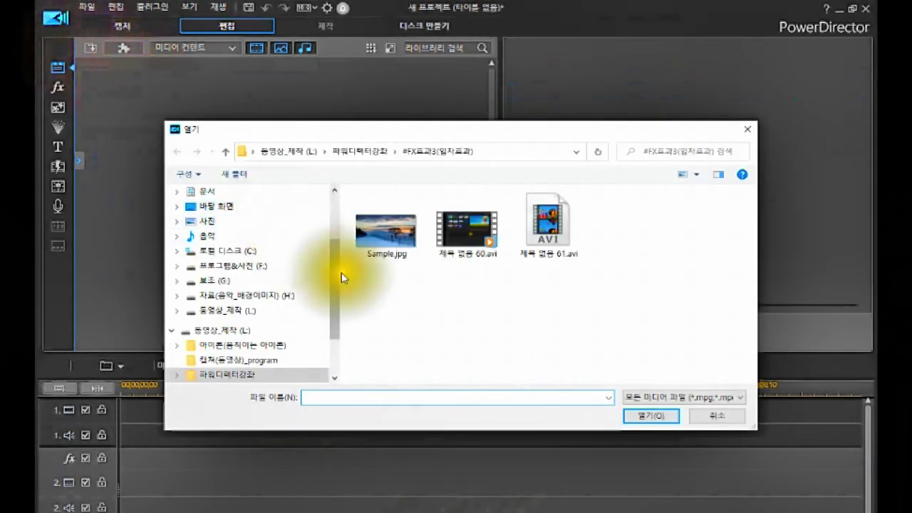
{"action": "left_click", "coordinate": [381, 232]}
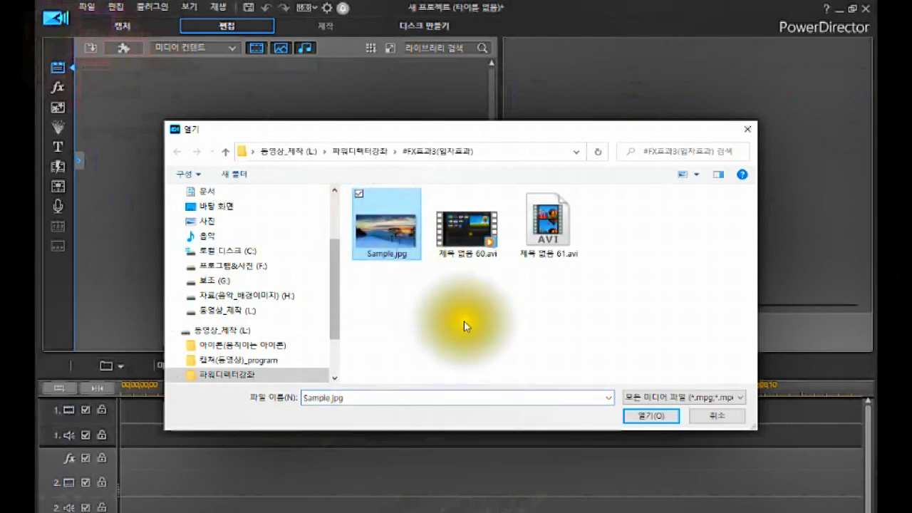
{"action": "left_click", "coordinate": [651, 415]}
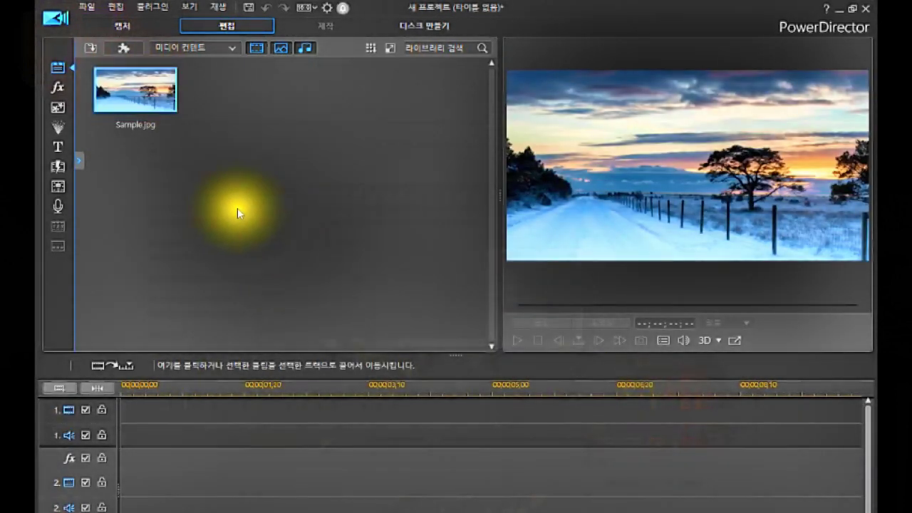
{"action": "left_click", "coordinate": [149, 94]}
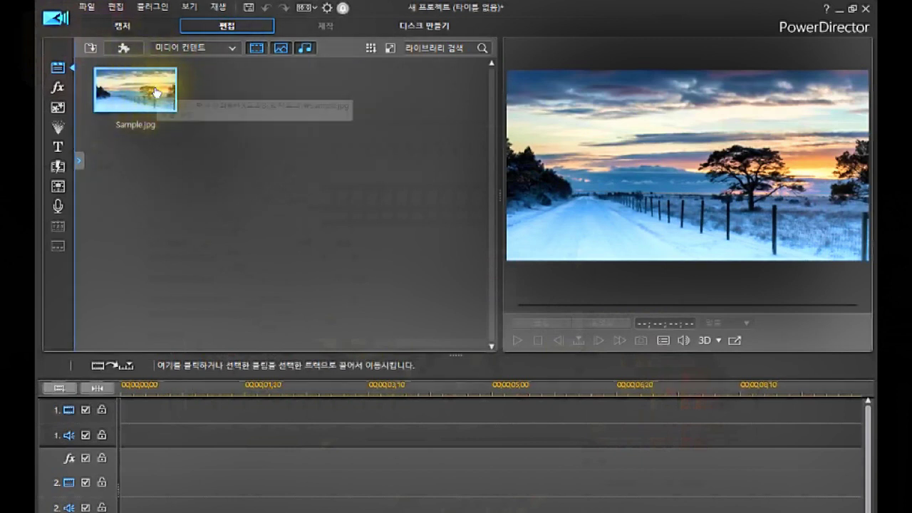
{"action": "left_click_drag", "start_coordinate": [155, 93], "coordinate": [117, 409]}
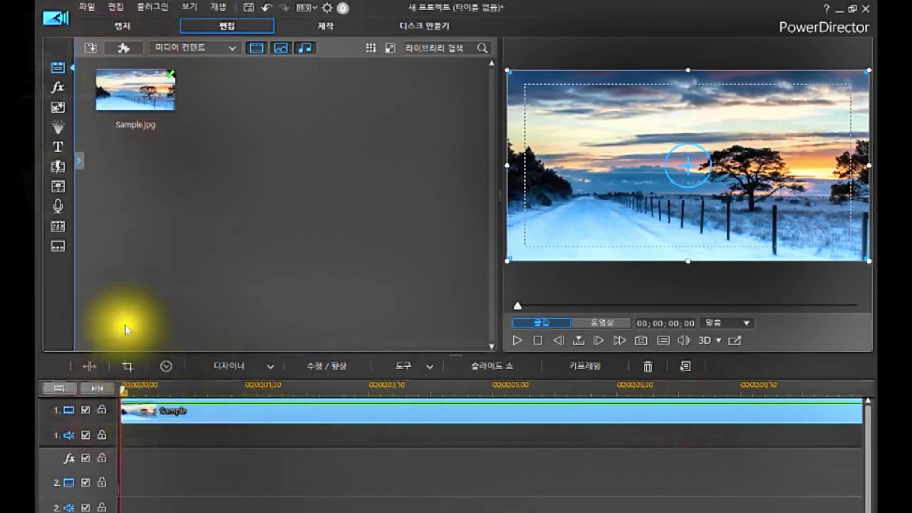
Add the 눈 (snow) effect from the 입자 (particle) category to the start of the effect track.
{"action": "left_click", "coordinate": [58, 90]}
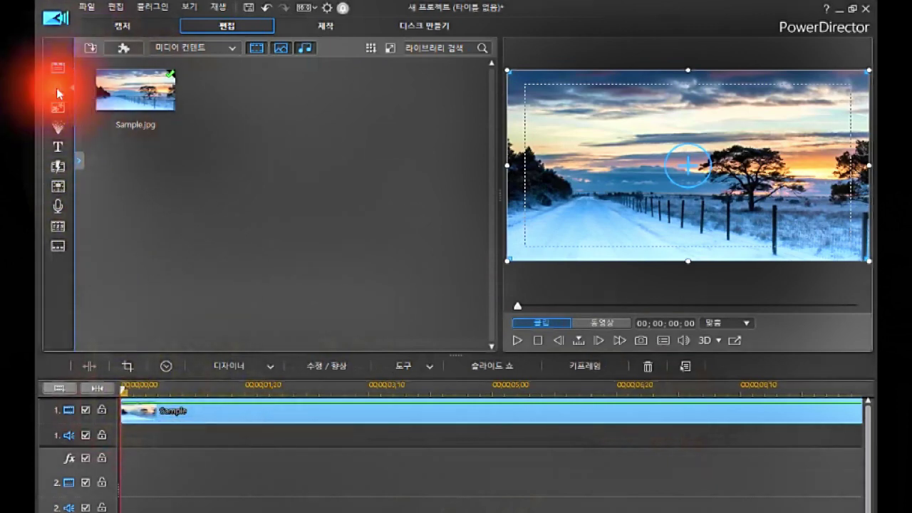
{"action": "left_click", "coordinate": [114, 197]}
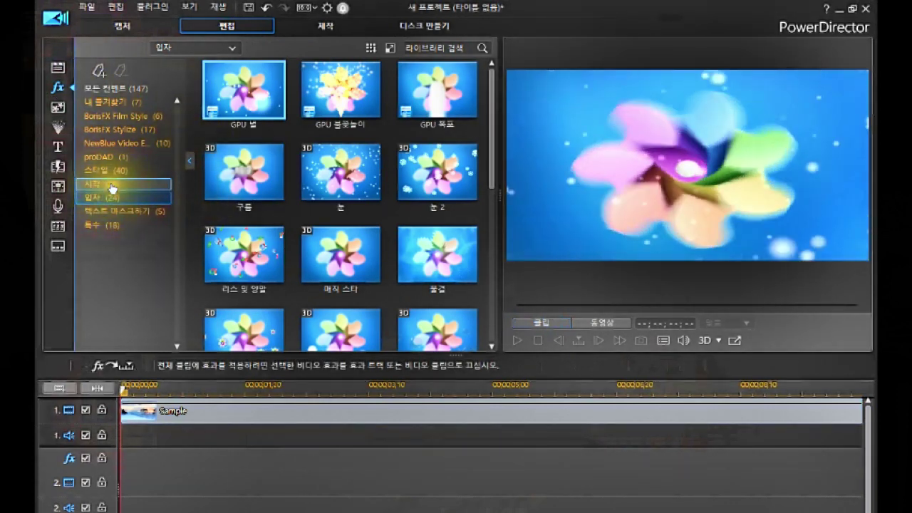
{"action": "left_click", "coordinate": [107, 203]}
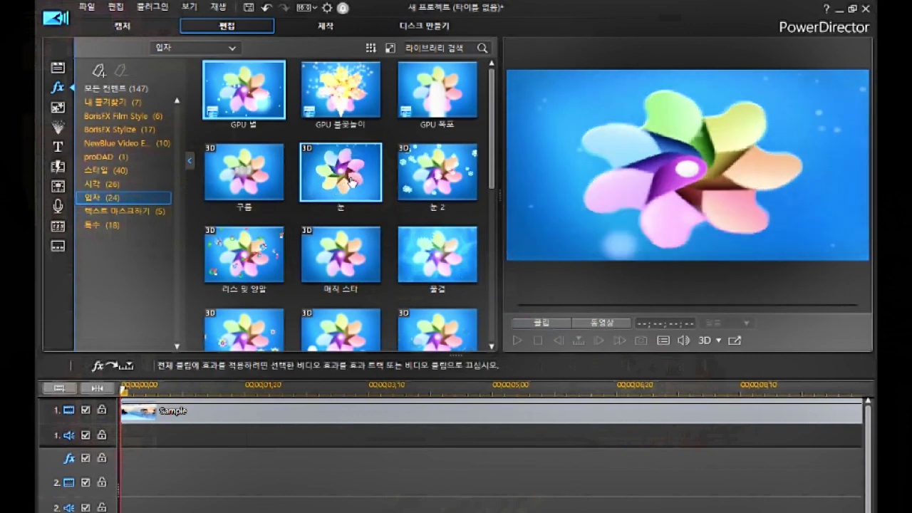
{"action": "left_click", "coordinate": [350, 181]}
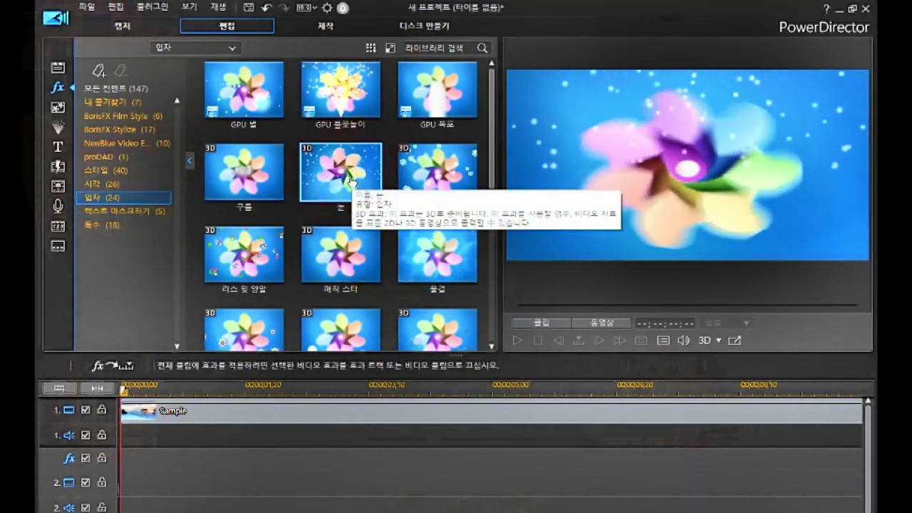
{"action": "left_click_drag", "start_coordinate": [350, 182], "coordinate": [125, 456]}
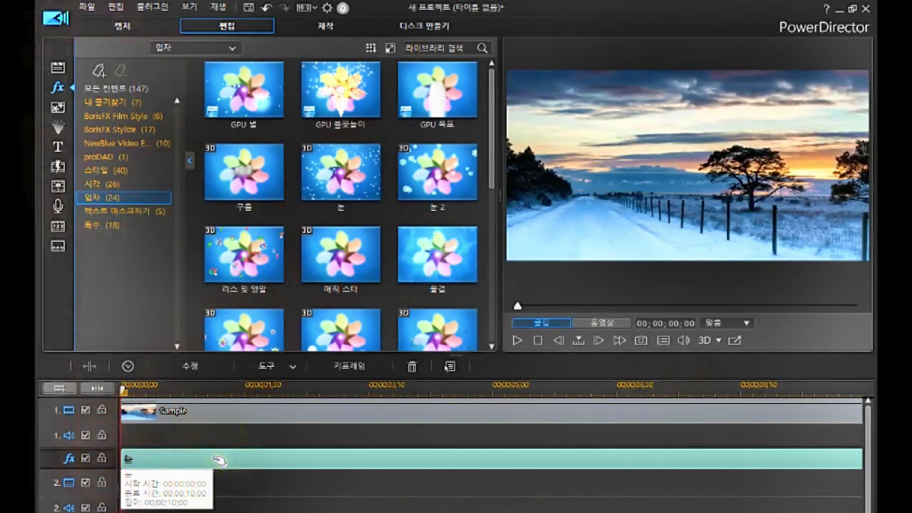
{"action": "left_click", "coordinate": [220, 461]}
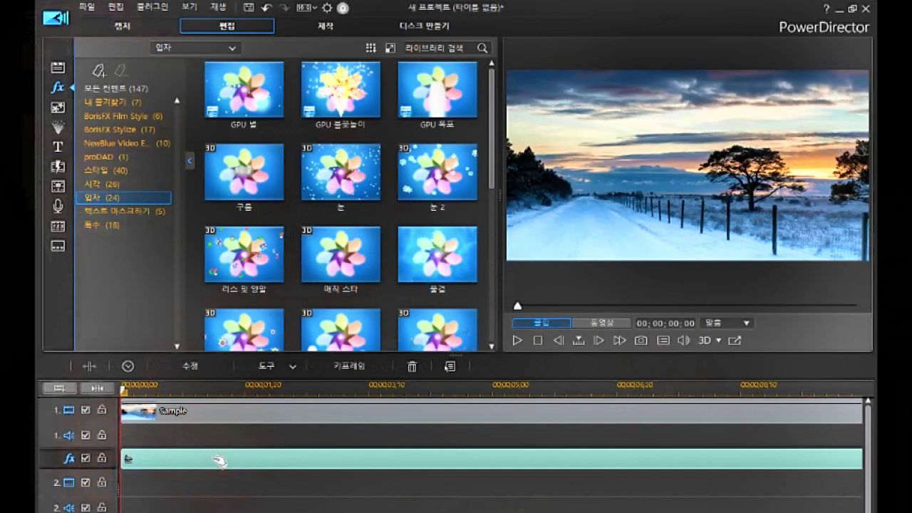
{"action": "left_click", "coordinate": [220, 461]}
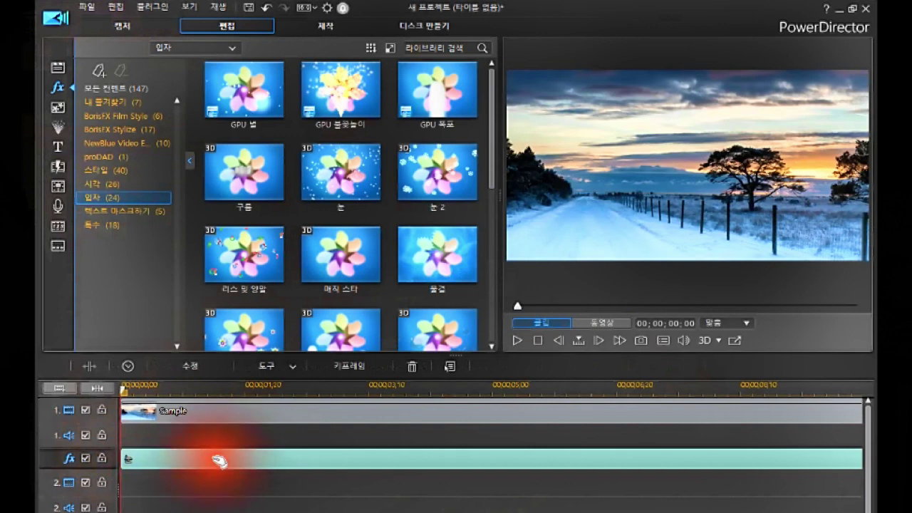
{"action": "left_click", "coordinate": [241, 461]}
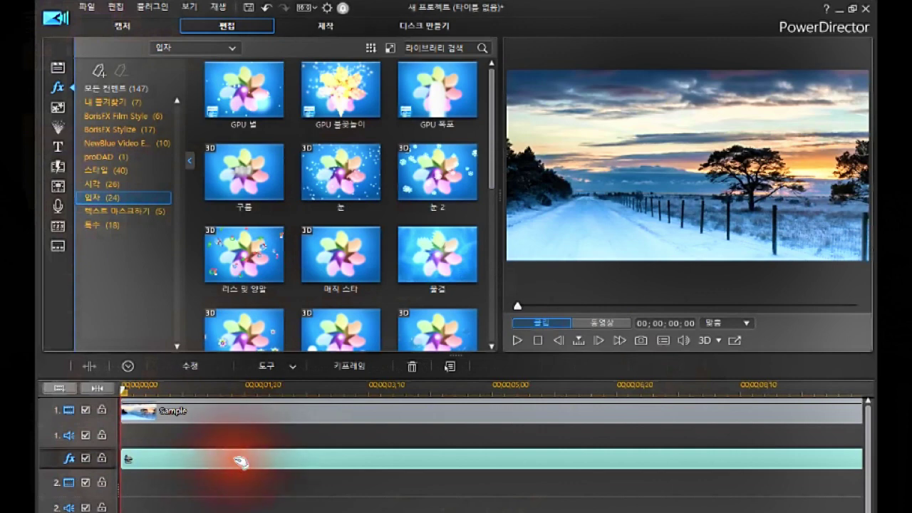
{"action": "right_click", "coordinate": [253, 460]}
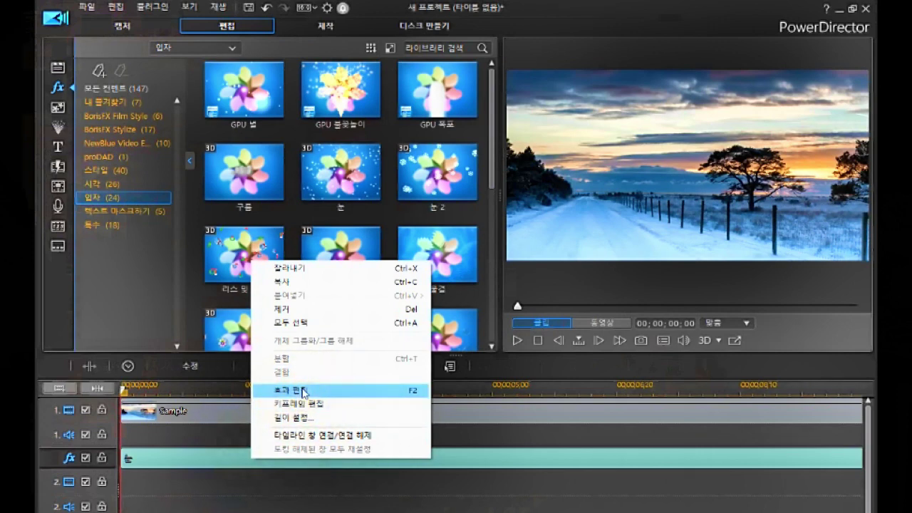
{"action": "left_click", "coordinate": [228, 452]}
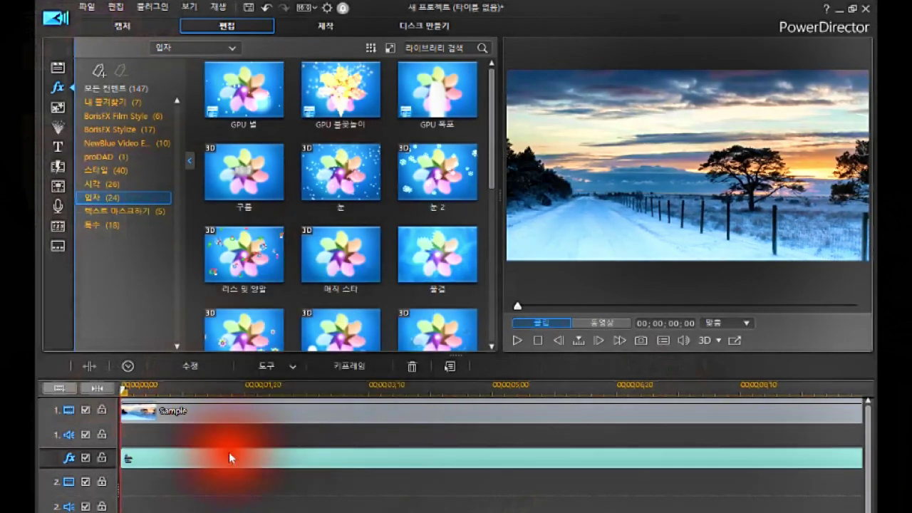
{"action": "left_click", "coordinate": [448, 367]}
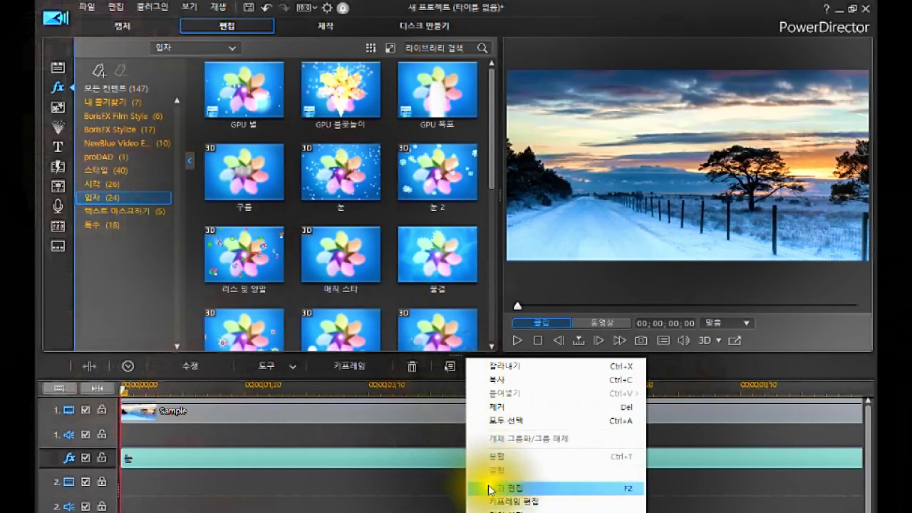
{"action": "left_click", "coordinate": [258, 454]}
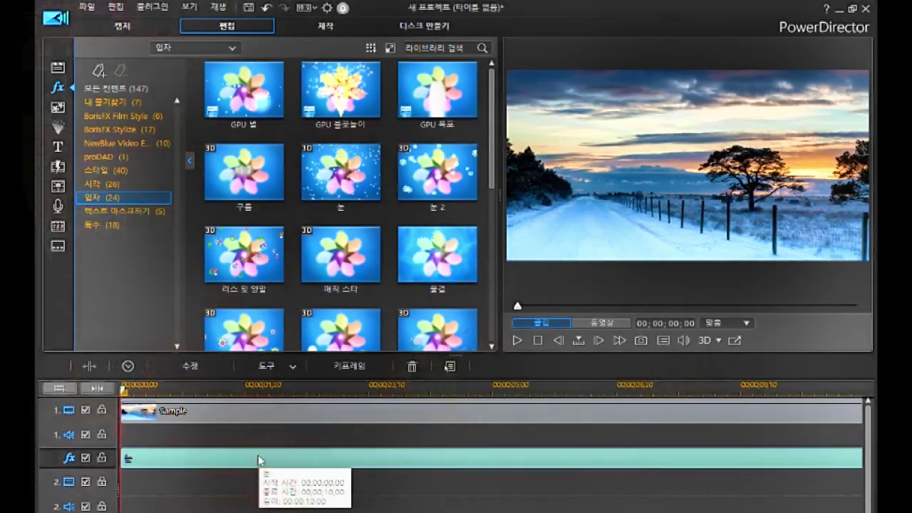
Open the effect settings of the 눈 clip on the effect track and check its duration field.
{"action": "left_click", "coordinate": [190, 366]}
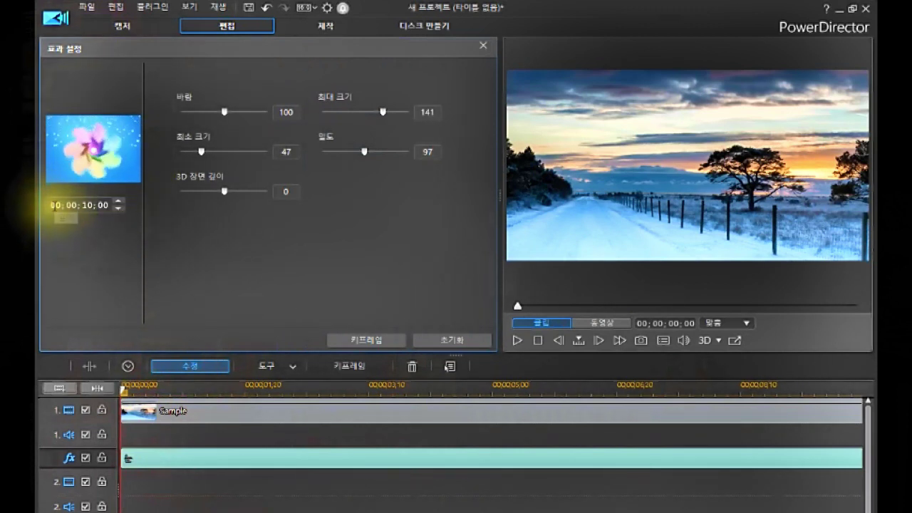
{"action": "left_click", "coordinate": [54, 207]}
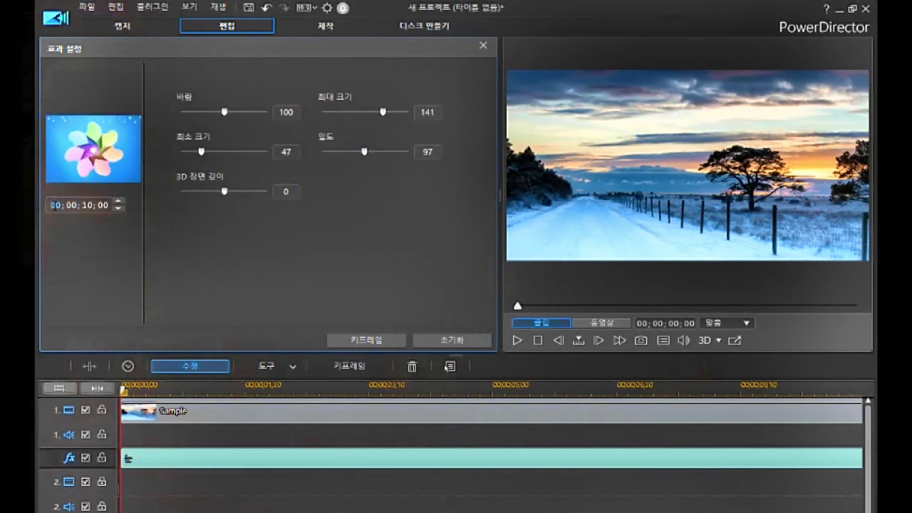
{"action": "left_click", "coordinate": [74, 206]}
{"action": "left_click", "coordinate": [74, 206]}
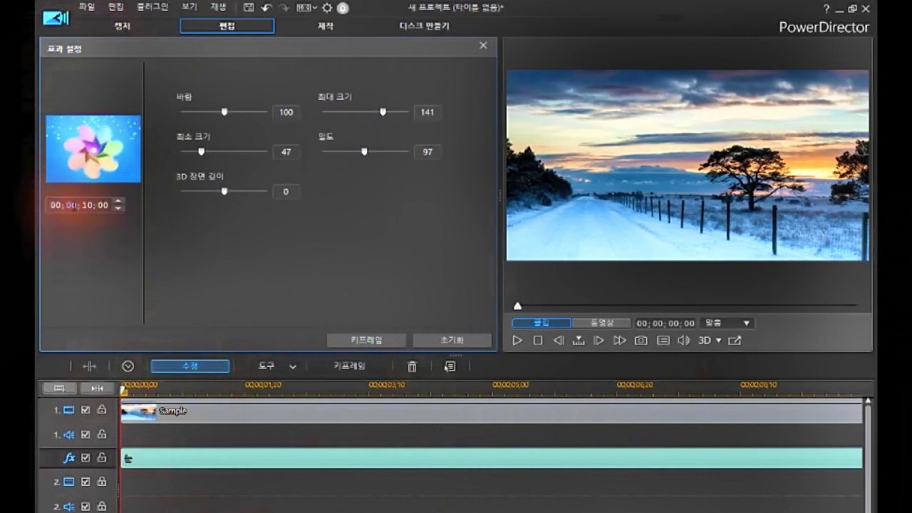
{"action": "left_click", "coordinate": [86, 206]}
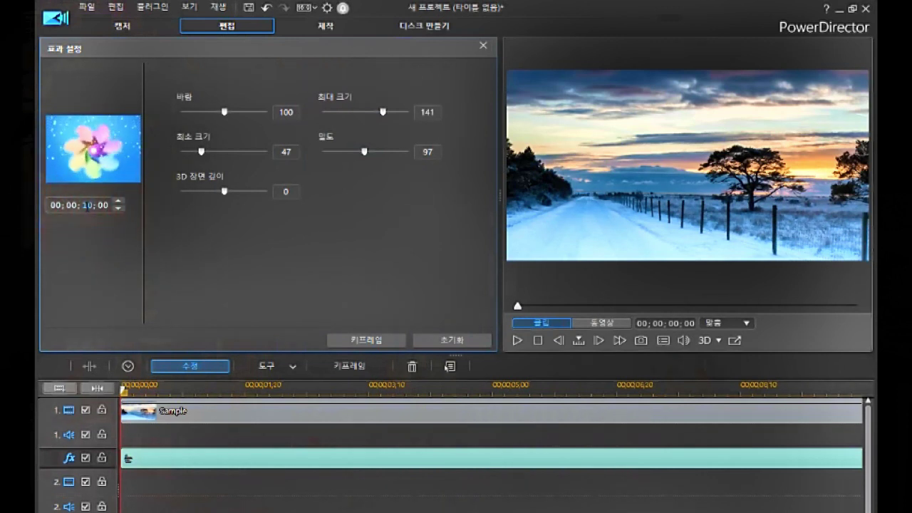
{"action": "left_click", "coordinate": [104, 206]}
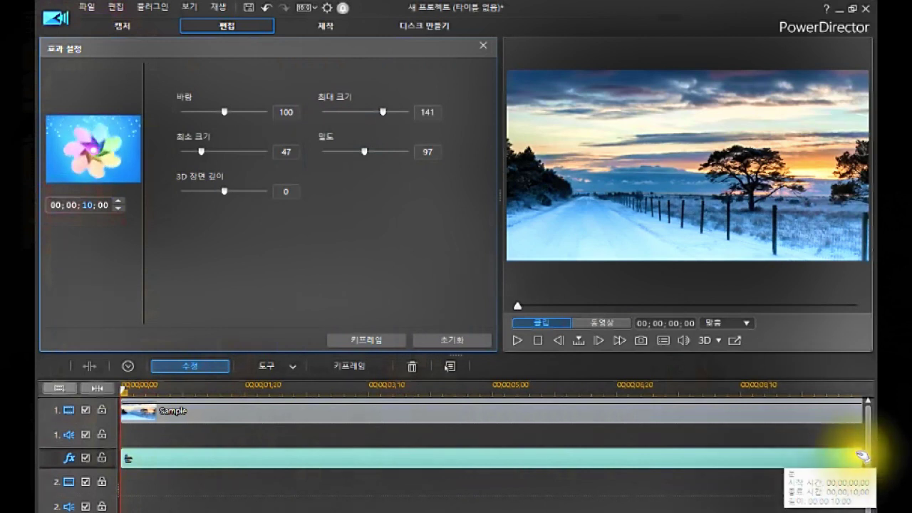
Try a duration of 00;00;05;00 for the 눈 effect clip and undo the change.
{"action": "left_click_drag", "start_coordinate": [860, 457], "coordinate": [772, 499]}
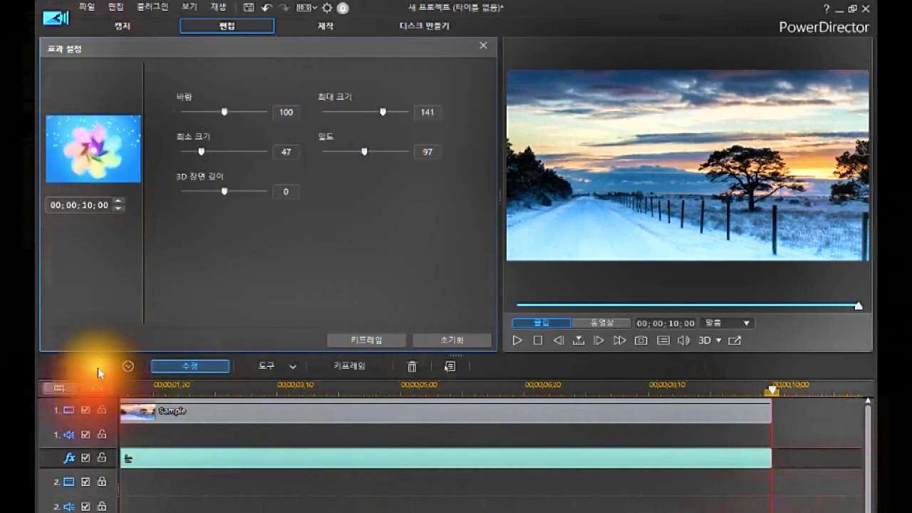
{"action": "left_click", "coordinate": [87, 203]}
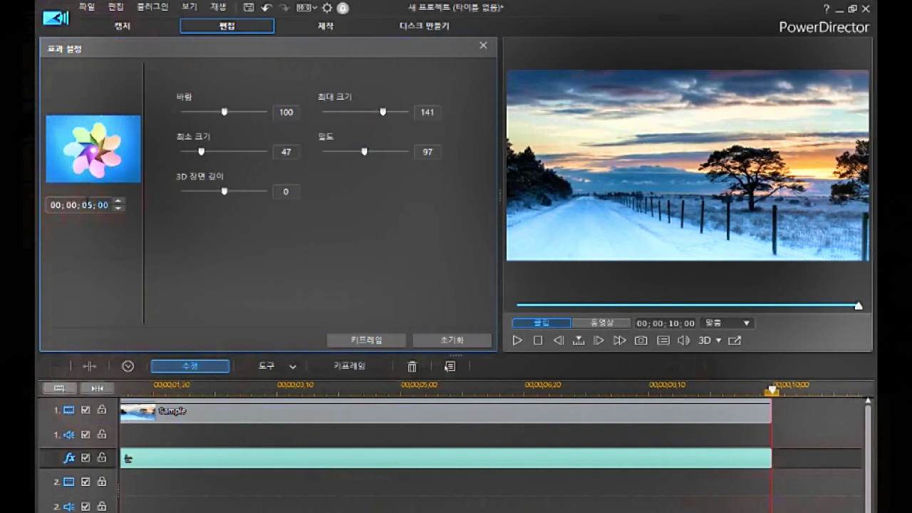
{"action": "key", "text": "Return"}
{"action": "mouse_move", "coordinate": [270, 477]}
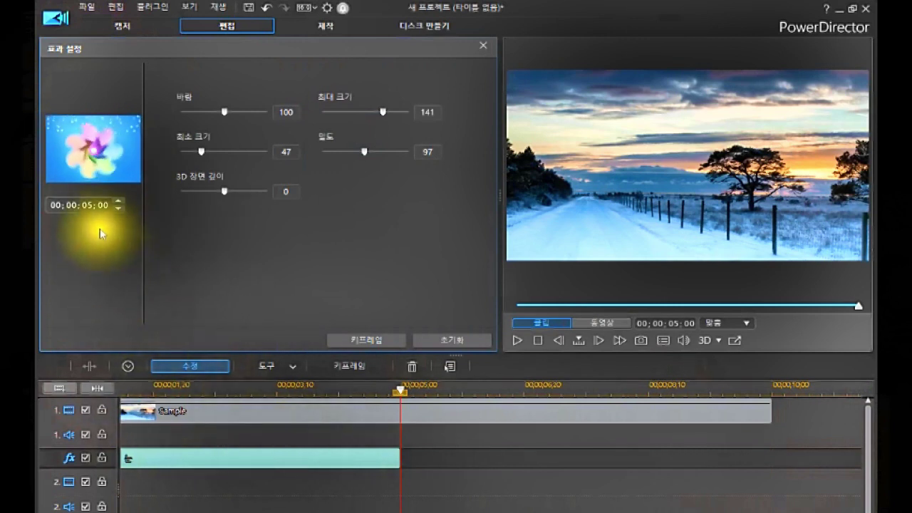
{"action": "left_click", "coordinate": [266, 8]}
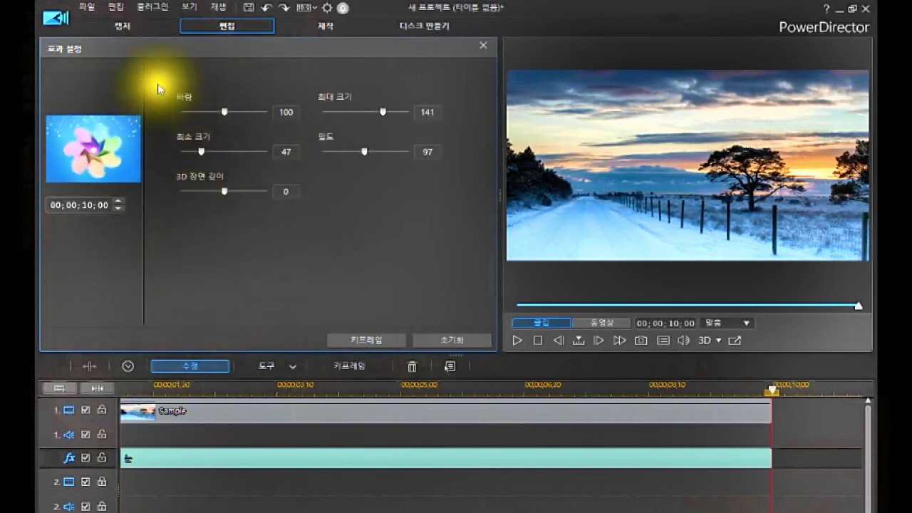
Move the playhead to 00;00;02;12, try the snow effect's wind (바람) at 0 and set it to 145.
{"action": "left_click", "coordinate": [226, 113]}
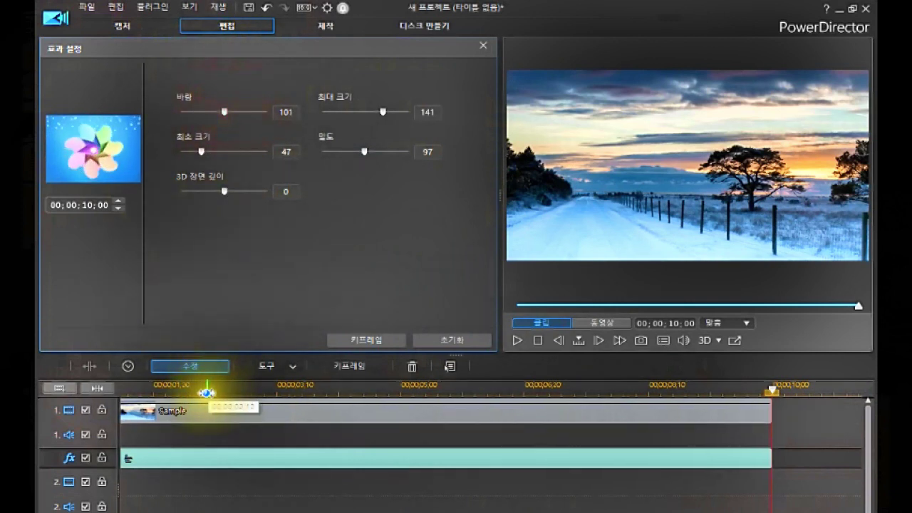
{"action": "left_click", "coordinate": [206, 390]}
{"action": "left_click_drag", "start_coordinate": [222, 111], "coordinate": [180, 202]}
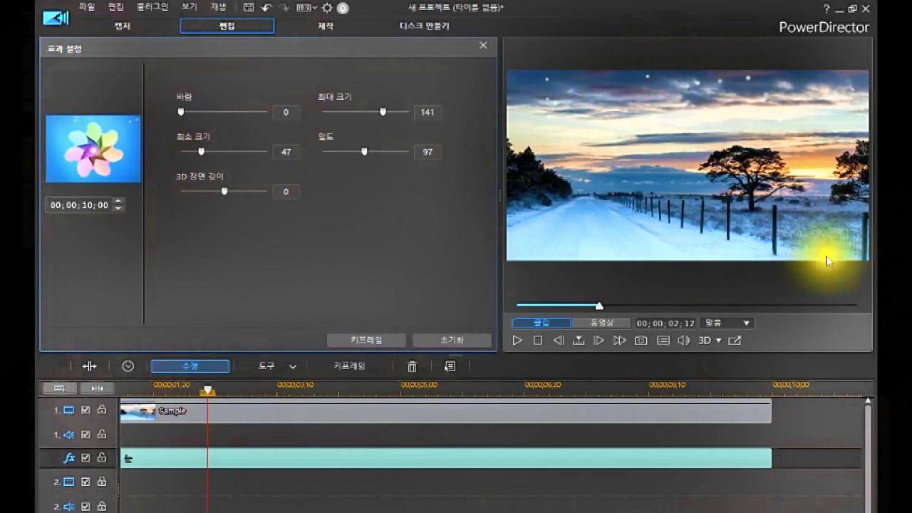
{"action": "left_click", "coordinate": [178, 114]}
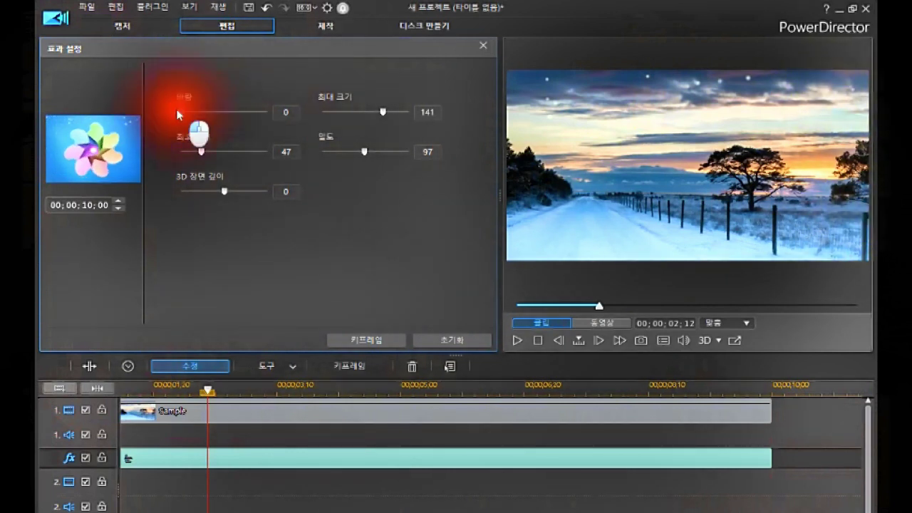
{"action": "left_click_drag", "start_coordinate": [178, 114], "coordinate": [240, 132]}
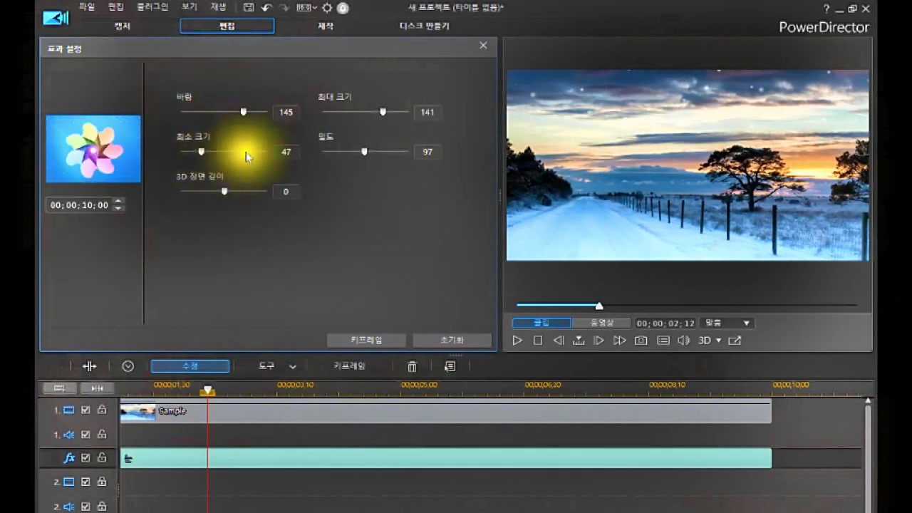
Set the snow effect's minimum size (최소 크기) to 128 and its 3D scene depth (3D 장면 깊이) to 10.
{"action": "left_click", "coordinate": [206, 163]}
{"action": "left_click_drag", "start_coordinate": [206, 164], "coordinate": [237, 210]}
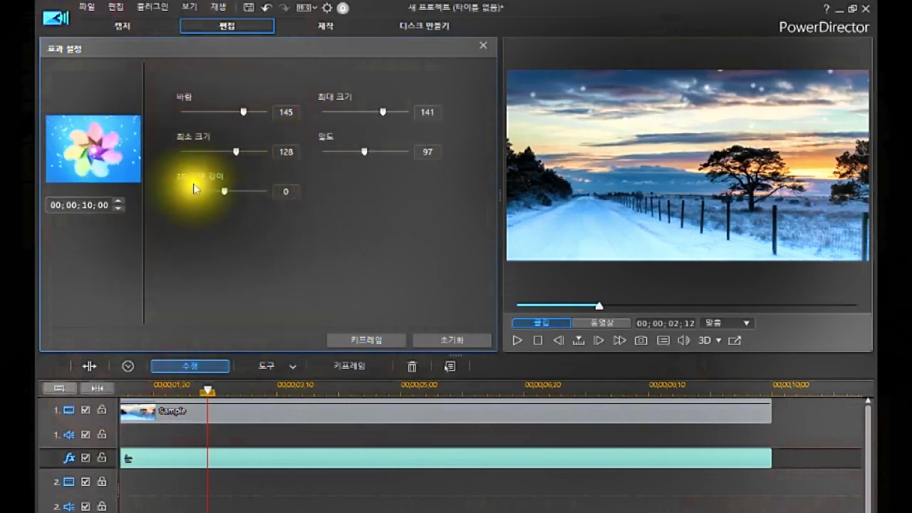
{"action": "left_click_drag", "start_coordinate": [223, 192], "coordinate": [226, 230]}
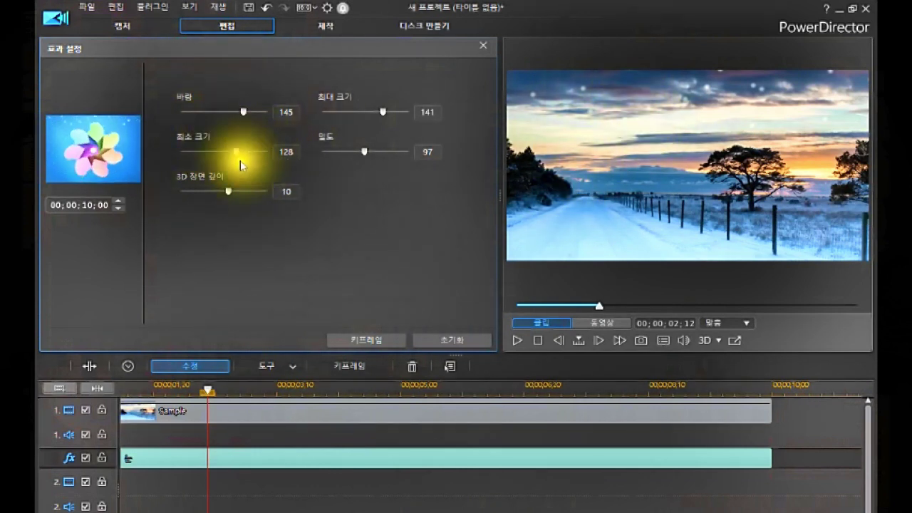
Set the snow effect's minimum size (최소 크기) to 60 and its maximum size (최대 크기) to 142.
{"action": "left_click_drag", "start_coordinate": [234, 151], "coordinate": [205, 183]}
{"action": "left_click_drag", "start_coordinate": [383, 112], "coordinate": [383, 147]}
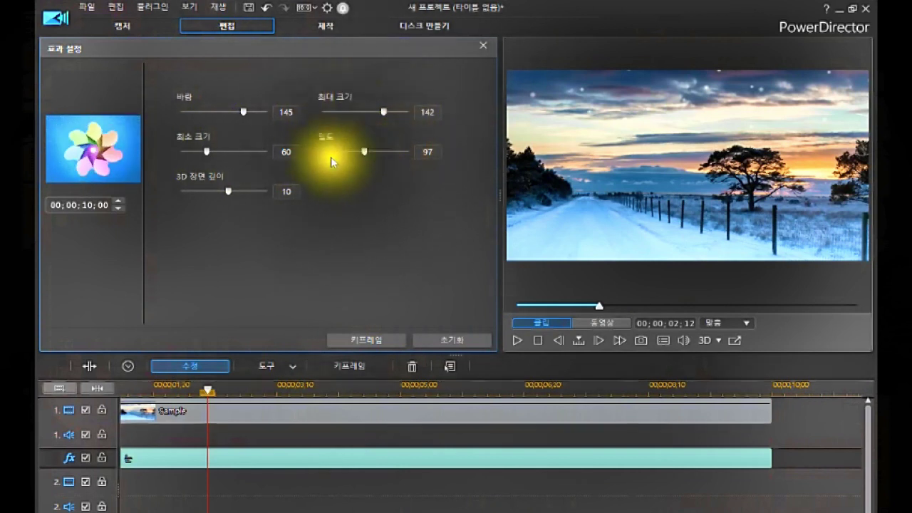
Try the snow effect's density (밀도) at 47 and 147, and reset all of its settings to their defaults.
{"action": "left_click_drag", "start_coordinate": [365, 152], "coordinate": [342, 177]}
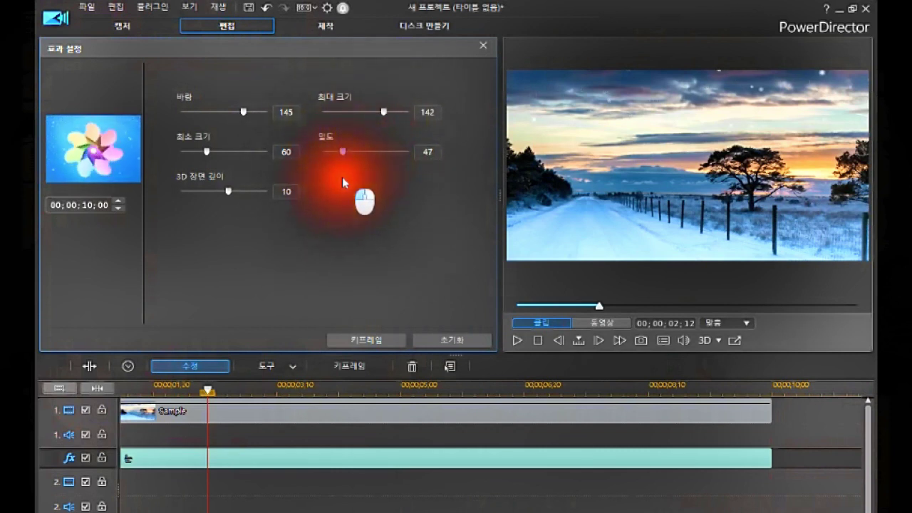
{"action": "left_click_drag", "start_coordinate": [342, 177], "coordinate": [384, 235]}
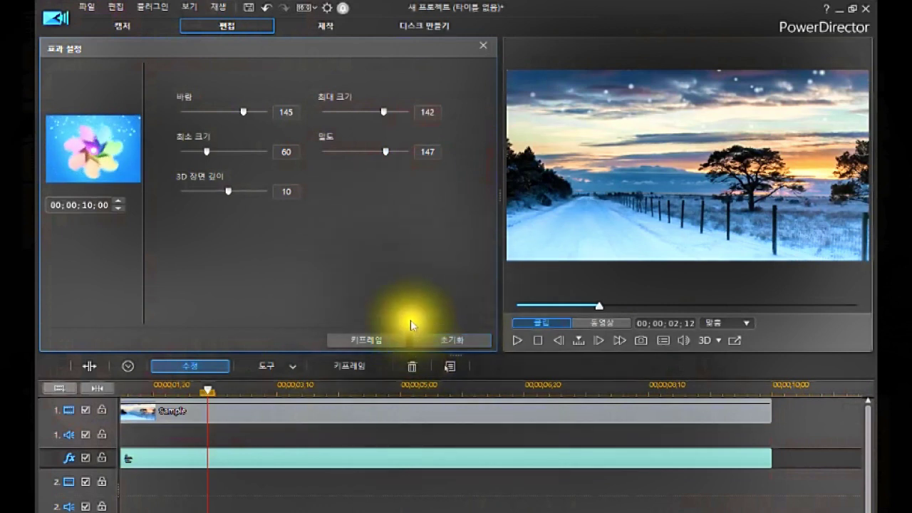
{"action": "left_click", "coordinate": [442, 340]}
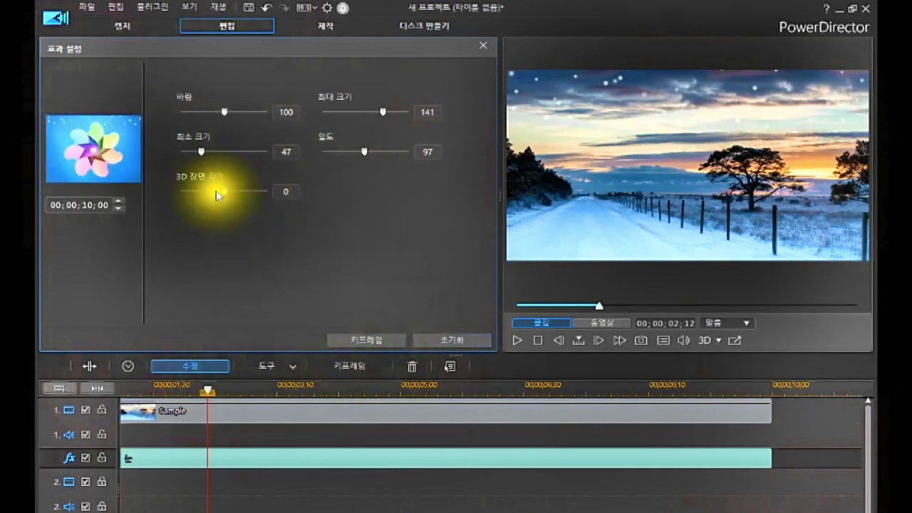
{"action": "left_click", "coordinate": [203, 151]}
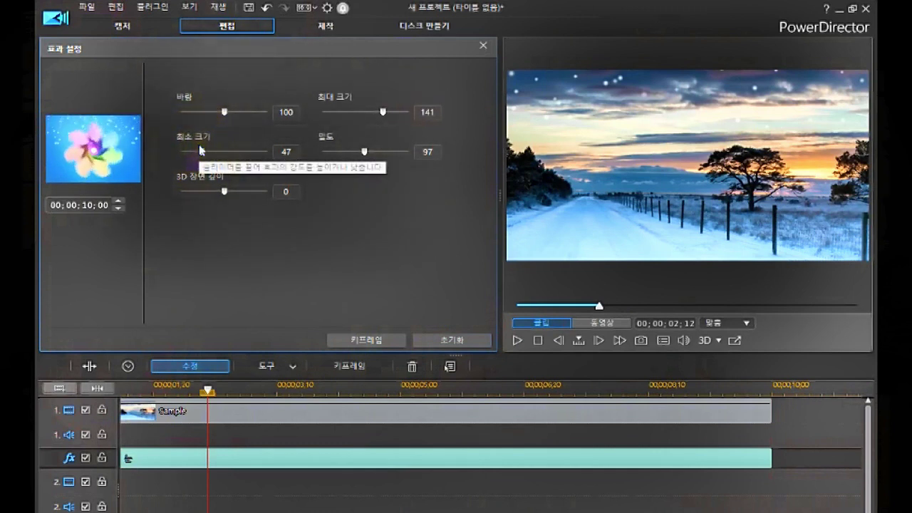
{"action": "left_click", "coordinate": [201, 150]}
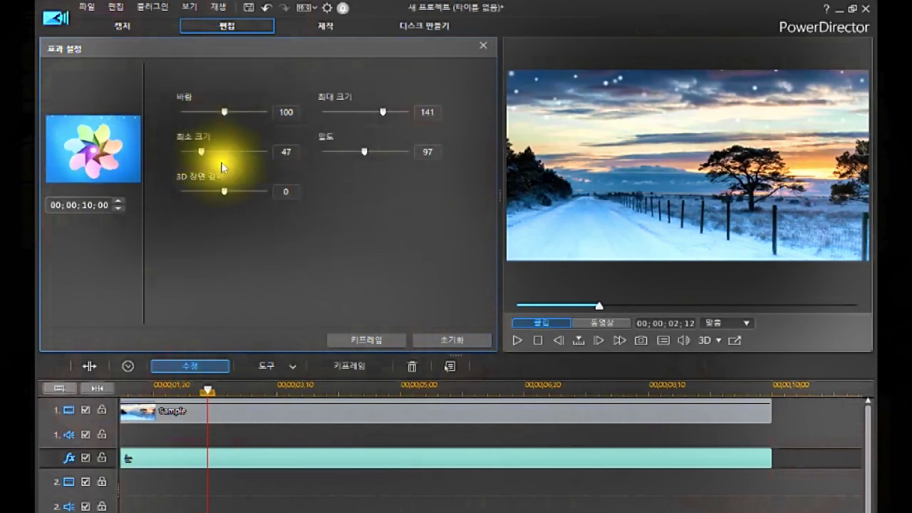
{"action": "left_click", "coordinate": [368, 140]}
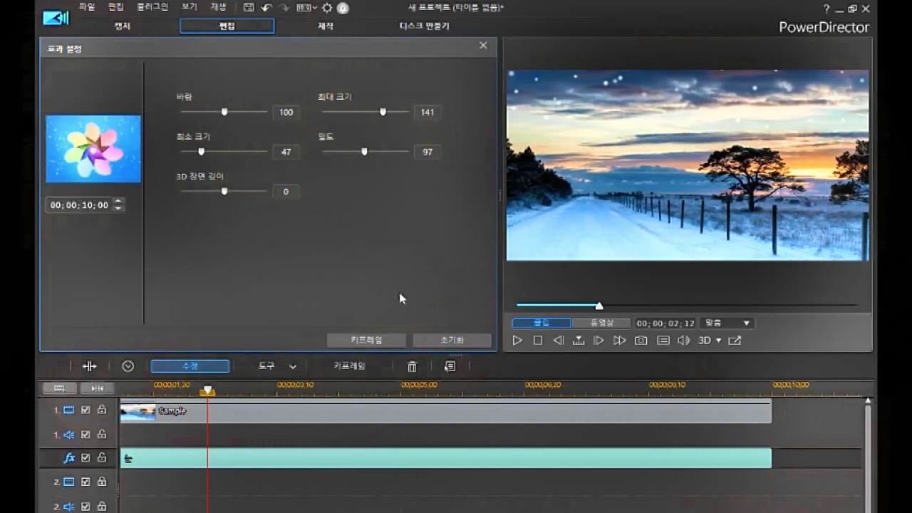
Open the snow effect's keyframe settings and at 00;00;02;02 keyframe wind 56, minimum size 61, maximum size 165, density 147 and 3D scene depth 30.
{"action": "left_click", "coordinate": [356, 341]}
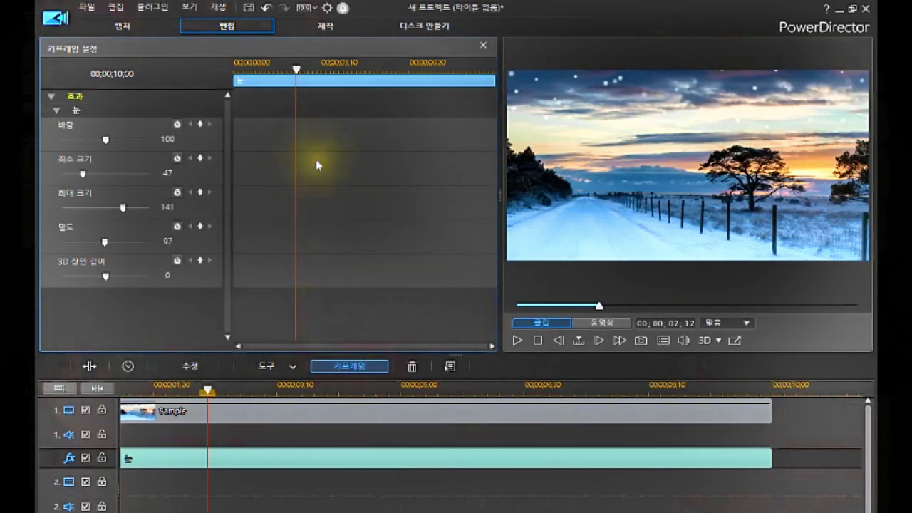
{"action": "left_click", "coordinate": [294, 69]}
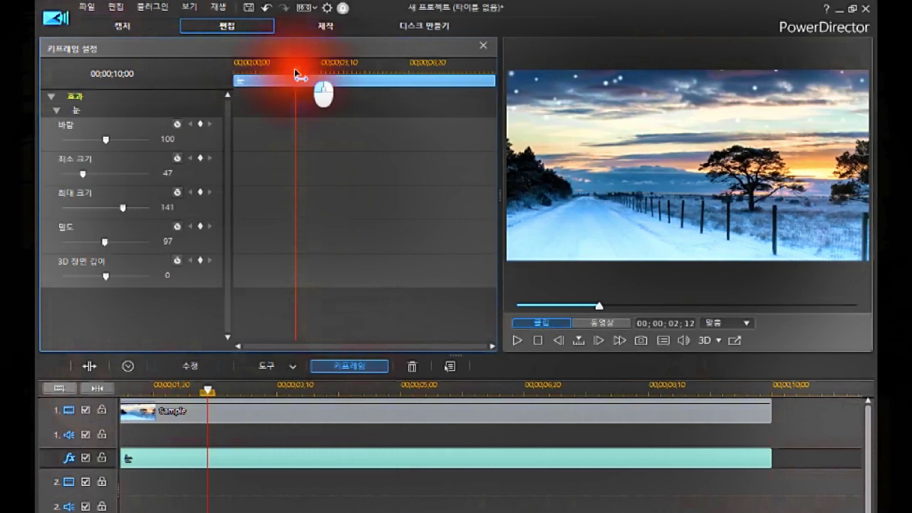
{"action": "left_click_drag", "start_coordinate": [294, 68], "coordinate": [223, 146]}
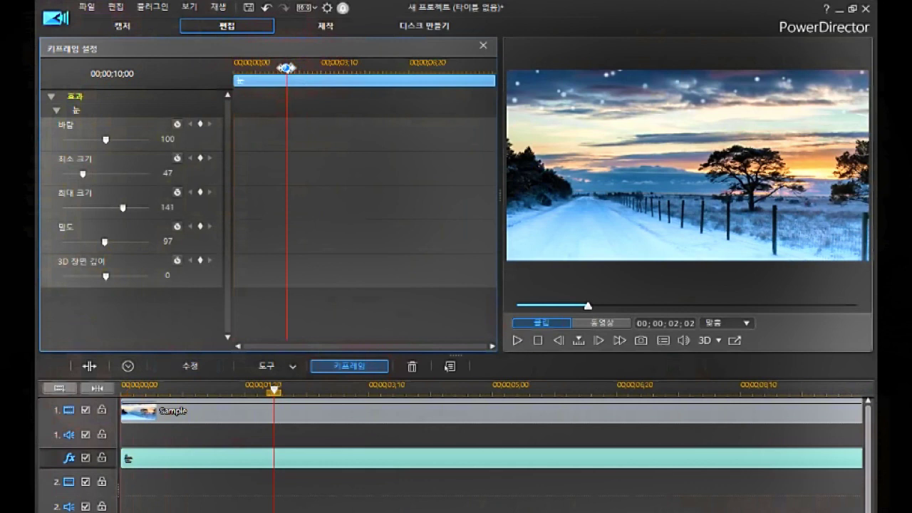
{"action": "left_click", "coordinate": [286, 68]}
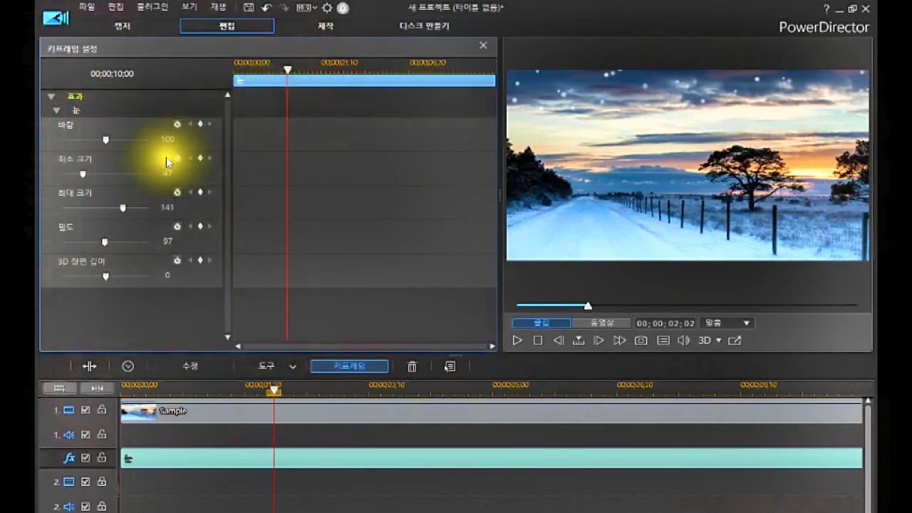
{"action": "left_click", "coordinate": [287, 72]}
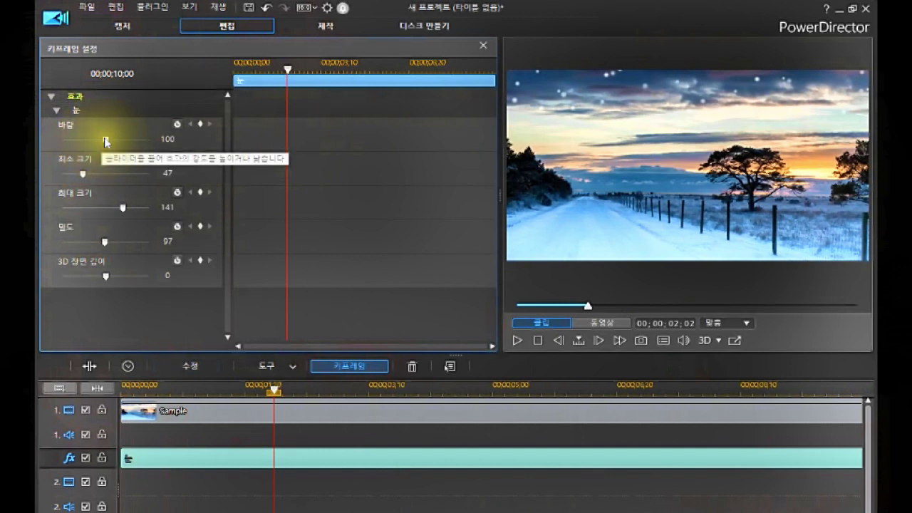
{"action": "left_click_drag", "start_coordinate": [104, 141], "coordinate": [85, 179]}
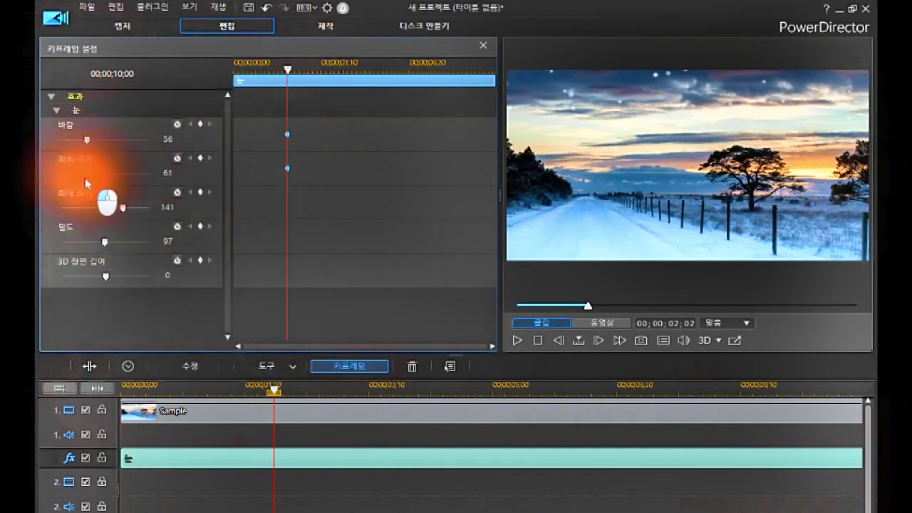
{"action": "left_click_drag", "start_coordinate": [121, 207], "coordinate": [115, 287]}
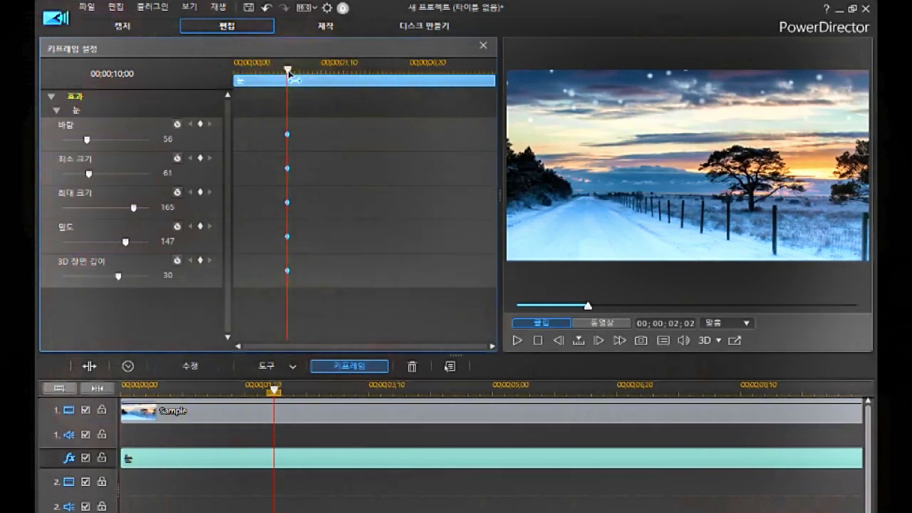
At 00;00;05;02, keyframe the snow effect's wind at 169, minimum size 46, maximum size 200, density 174 and 3D scene depth 1.
{"action": "left_click_drag", "start_coordinate": [295, 96], "coordinate": [353, 229]}
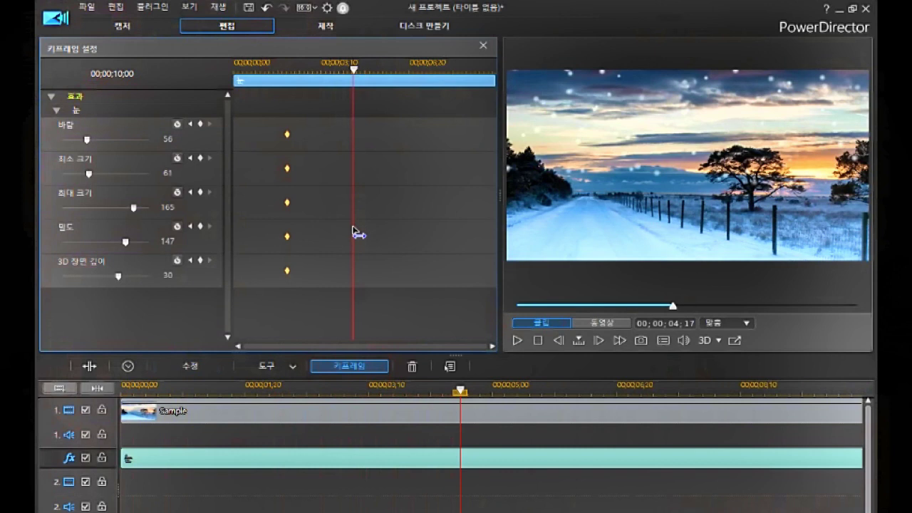
{"action": "left_click", "coordinate": [356, 71]}
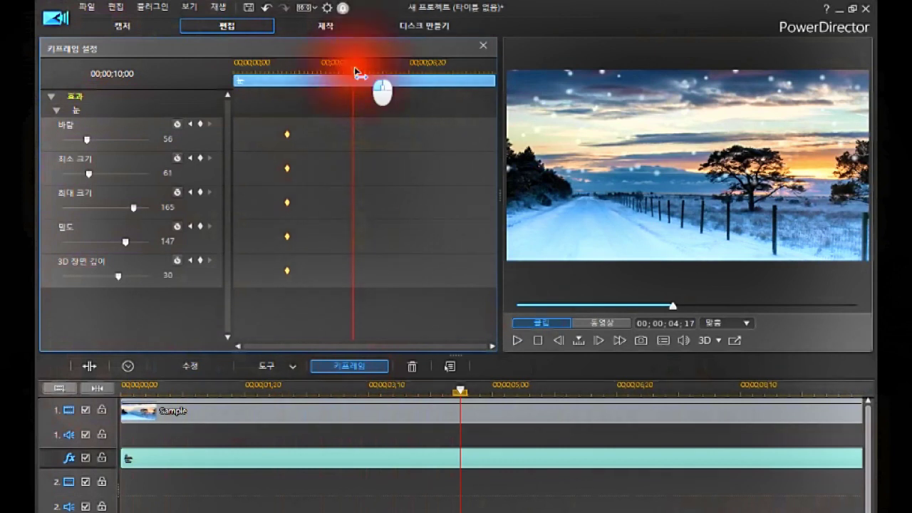
{"action": "left_click_drag", "start_coordinate": [356, 70], "coordinate": [368, 109]}
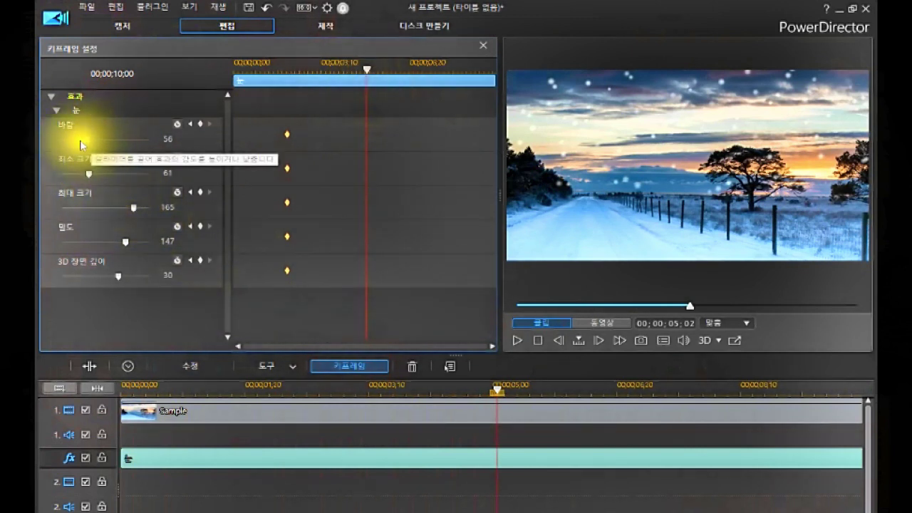
{"action": "left_click_drag", "start_coordinate": [83, 139], "coordinate": [81, 188]}
{"action": "left_click", "coordinate": [88, 173]}
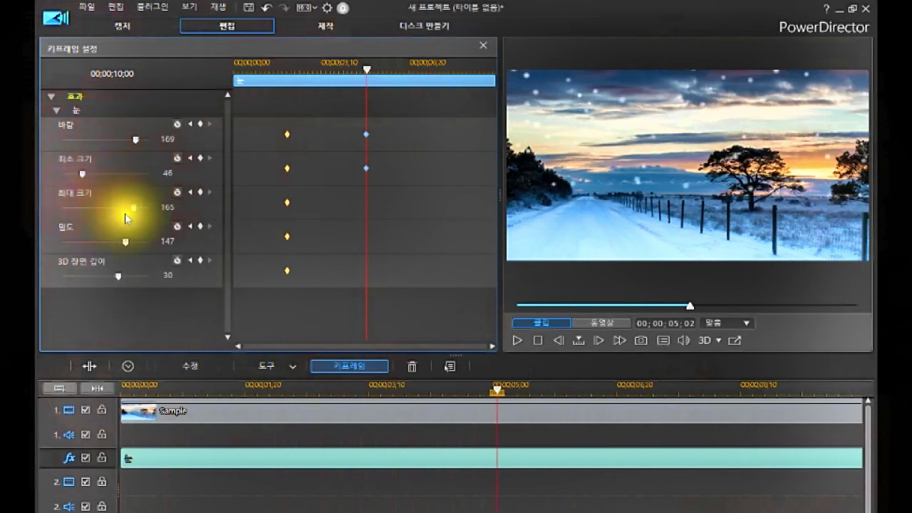
{"action": "left_click_drag", "start_coordinate": [133, 204], "coordinate": [107, 280]}
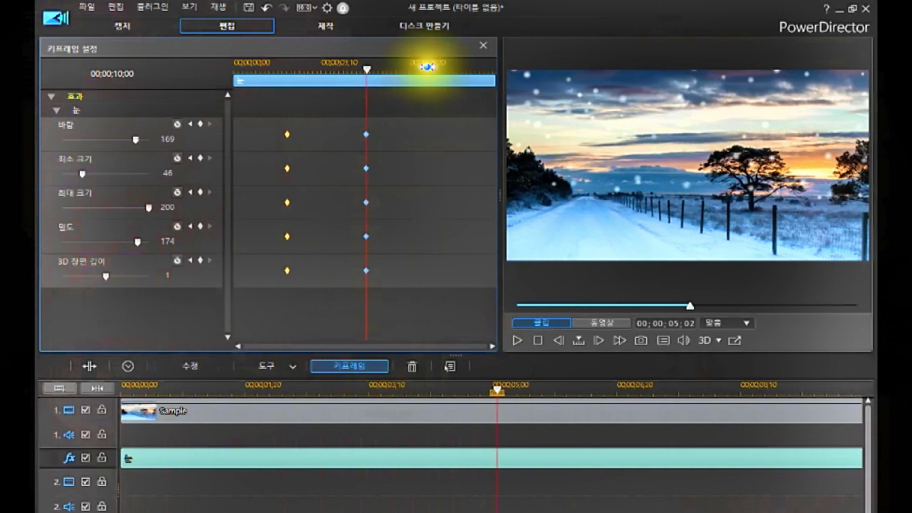
Play the keyframed snow effect from the start of the clip, stop playback and close the keyframe settings.
{"action": "left_click", "coordinate": [428, 66]}
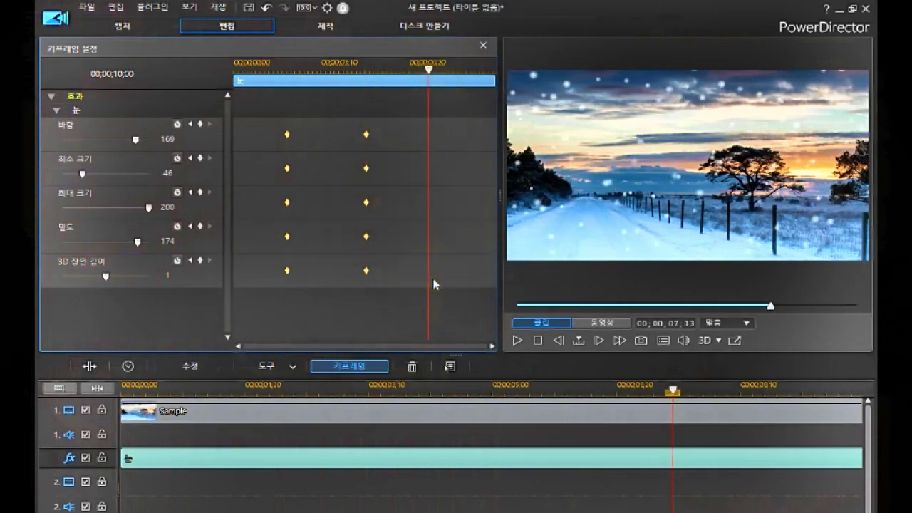
{"action": "left_click", "coordinate": [535, 342]}
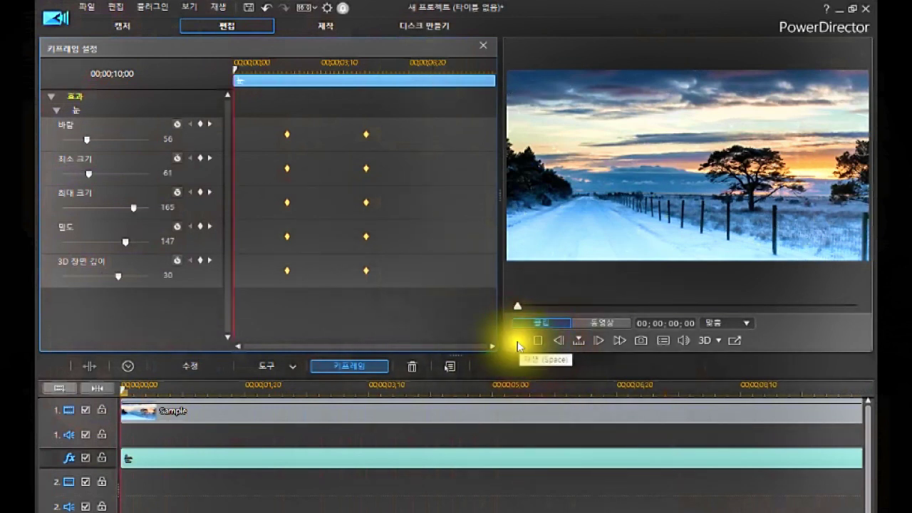
{"action": "left_click", "coordinate": [517, 342]}
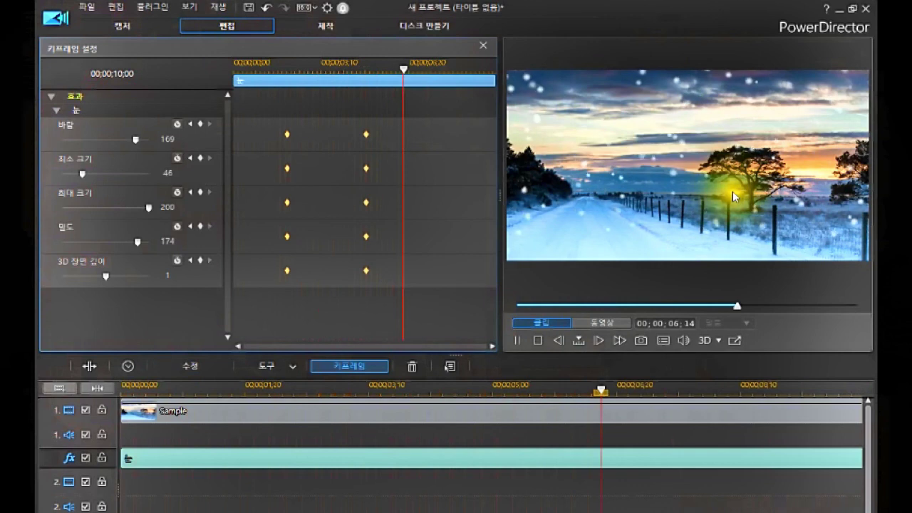
{"action": "left_click", "coordinate": [538, 341]}
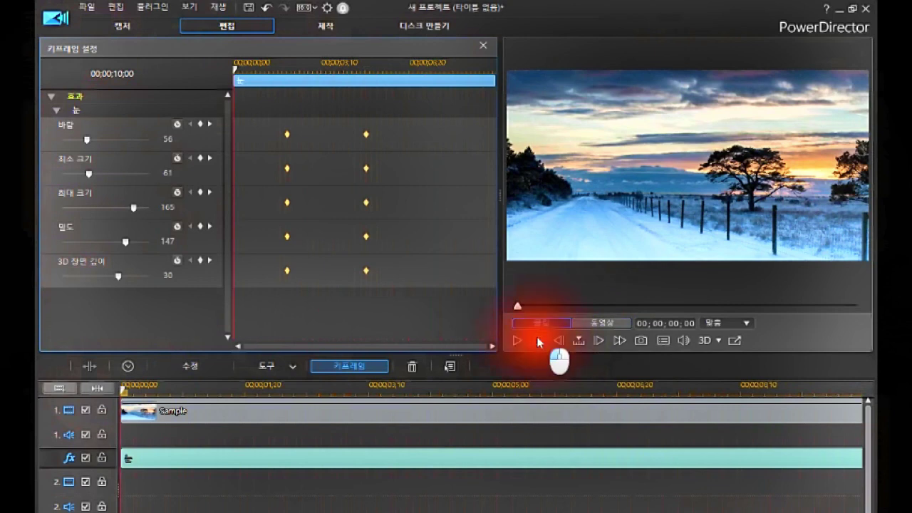
{"action": "left_click", "coordinate": [483, 49]}
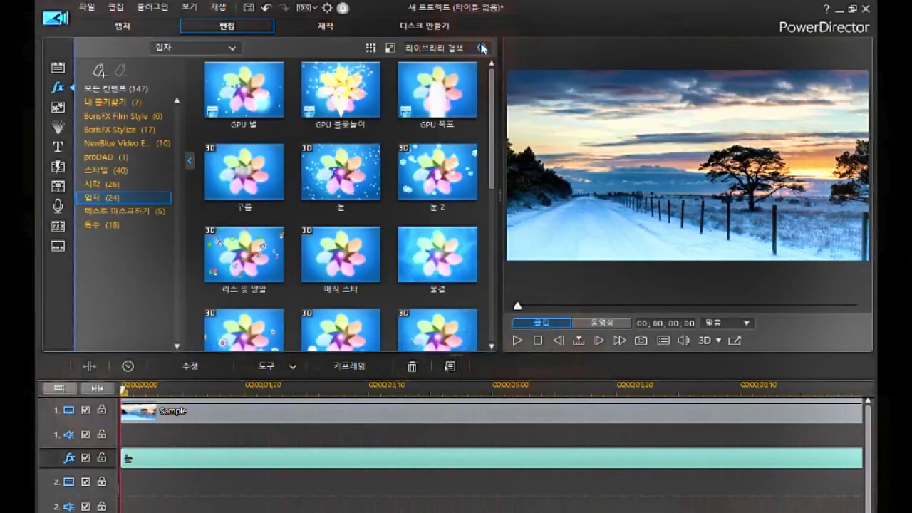
Delete the 눈 effect clip from the effect track.
{"action": "mouse_move", "coordinate": [173, 458]}
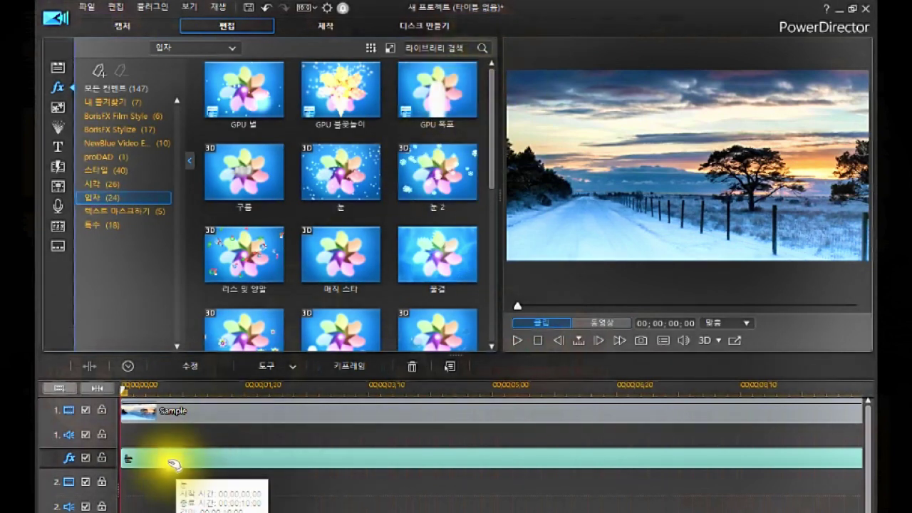
{"action": "left_click", "coordinate": [148, 458]}
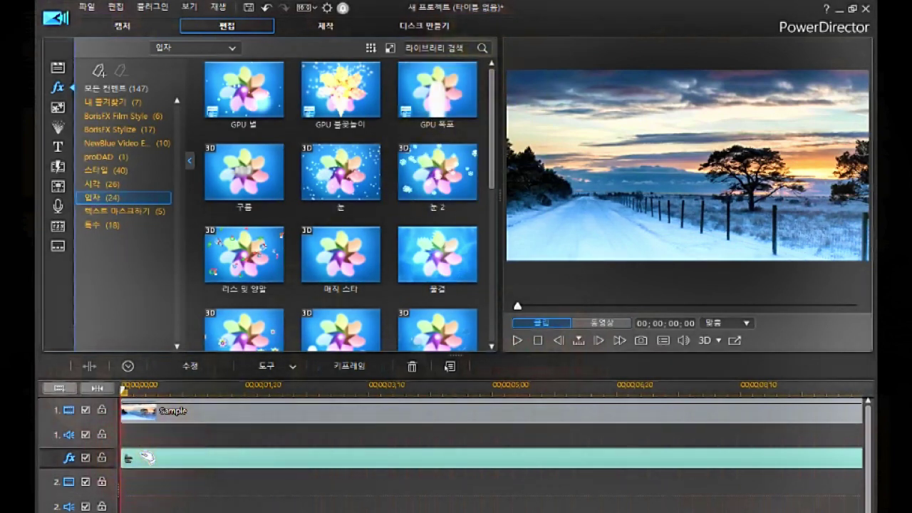
{"action": "left_click", "coordinate": [146, 457]}
{"action": "key", "text": "Delete"}
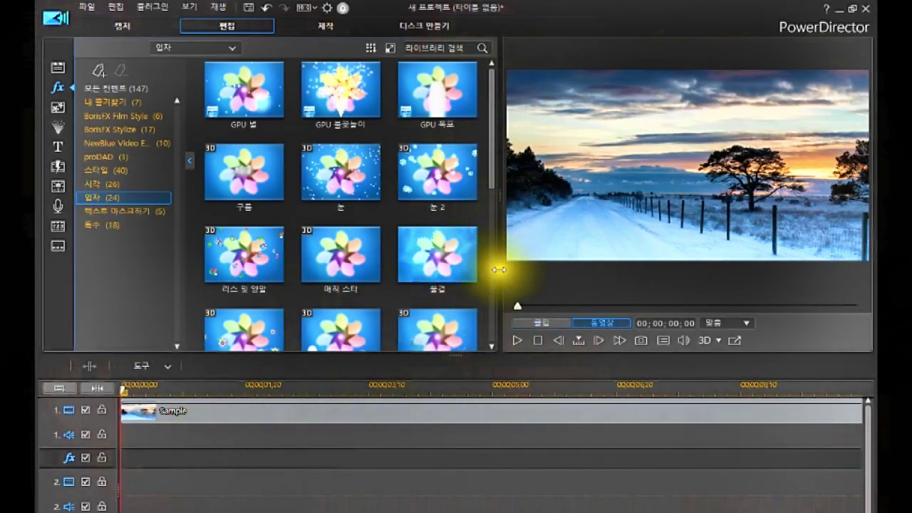
Add the 물방울 (water drop) particle effect at the start of the effect track.
{"action": "scroll", "coordinate": [489, 243], "scroll_direction": "down", "scroll_amount": 2}
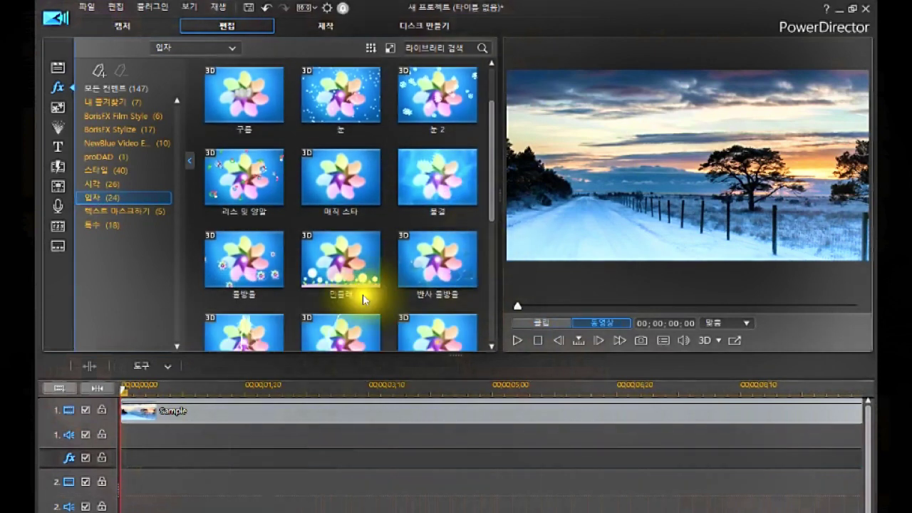
{"action": "left_click", "coordinate": [246, 264]}
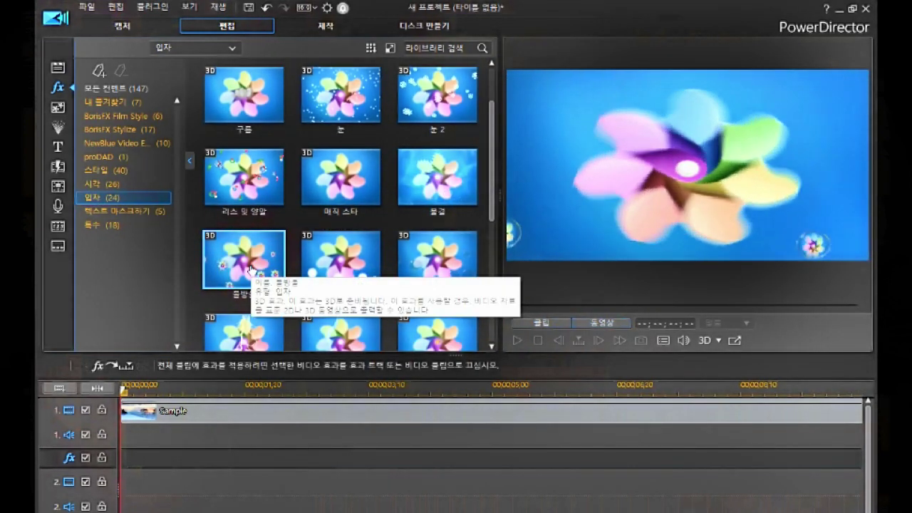
{"action": "left_click_drag", "start_coordinate": [248, 264], "coordinate": [124, 462]}
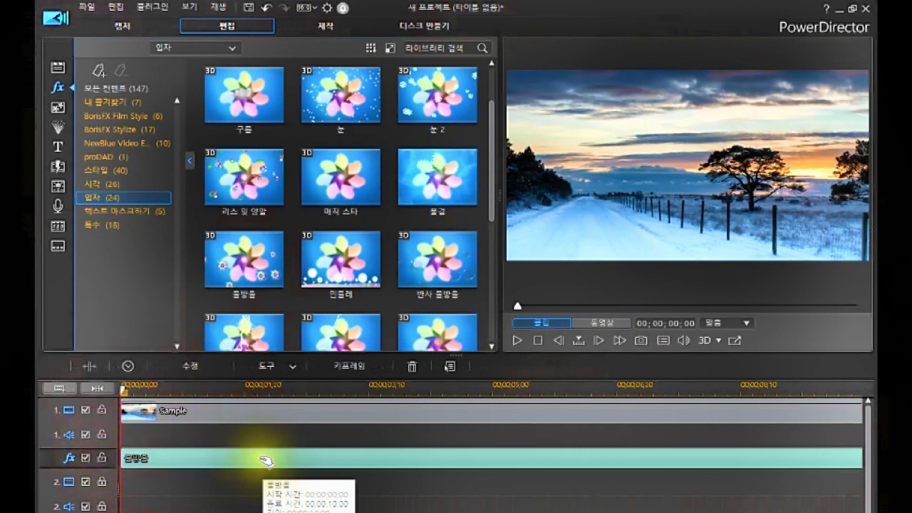
Open the effect settings of the 물방울 clip on the effect track.
{"action": "left_click", "coordinate": [264, 461]}
{"action": "left_click", "coordinate": [264, 460]}
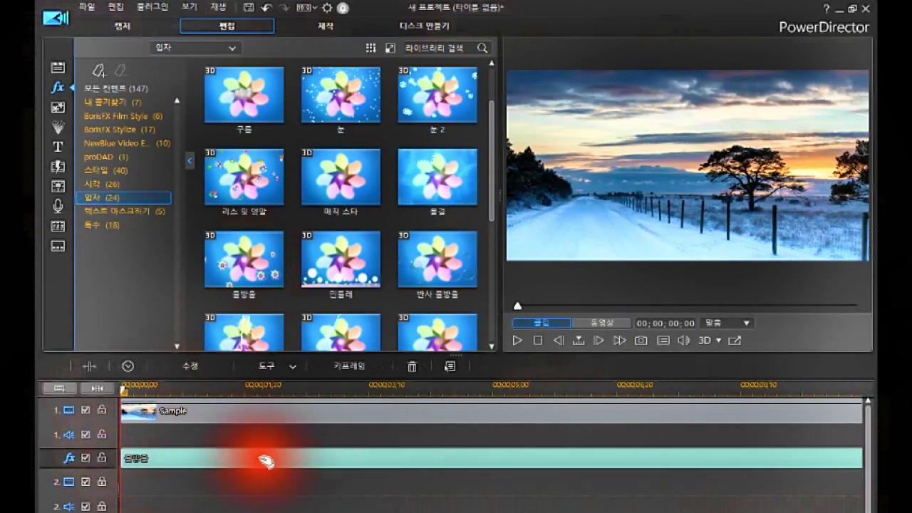
{"action": "right_click", "coordinate": [264, 460]}
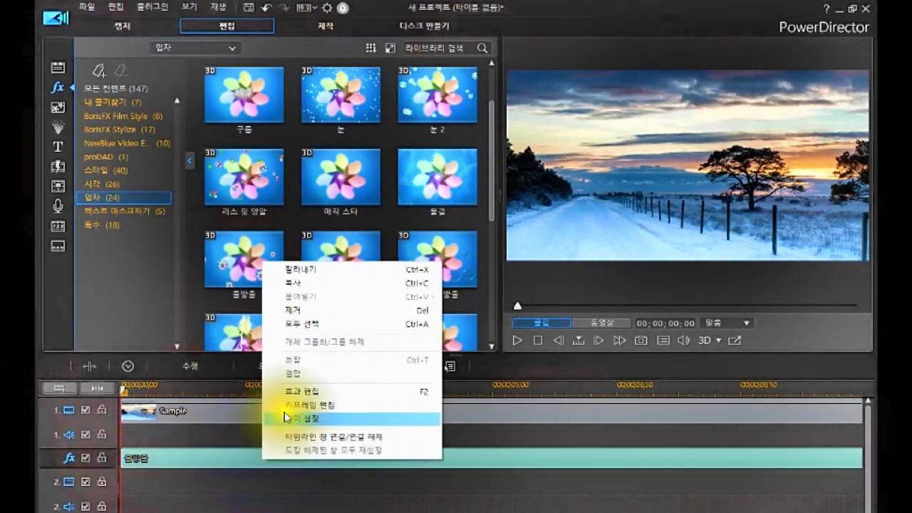
{"action": "left_click", "coordinate": [226, 463]}
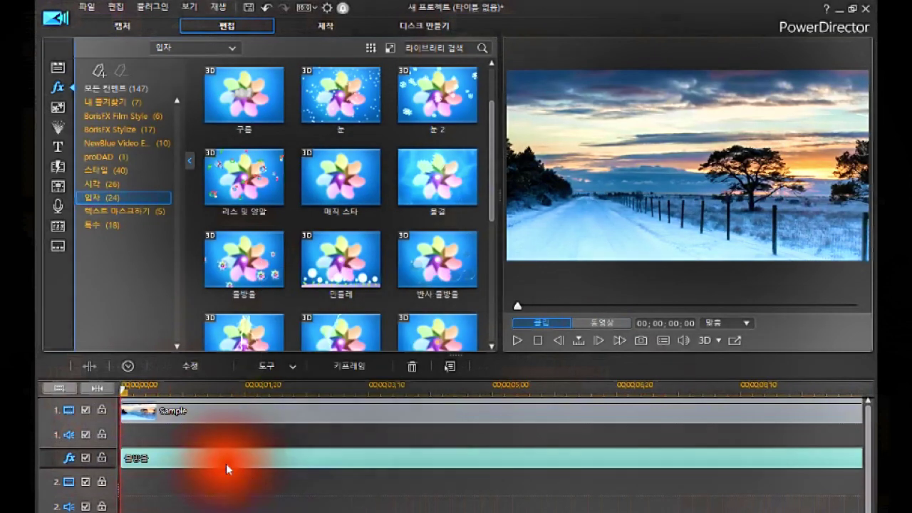
{"action": "left_click", "coordinate": [446, 367]}
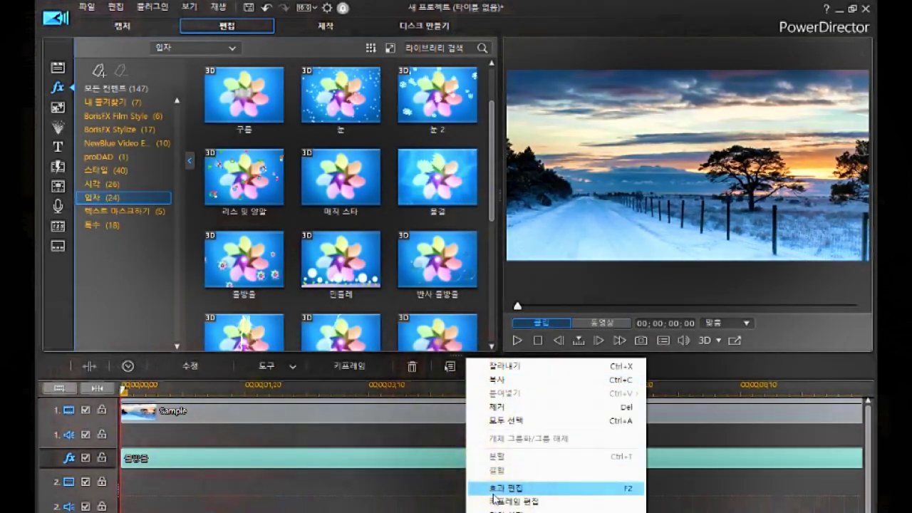
{"action": "left_click", "coordinate": [283, 460]}
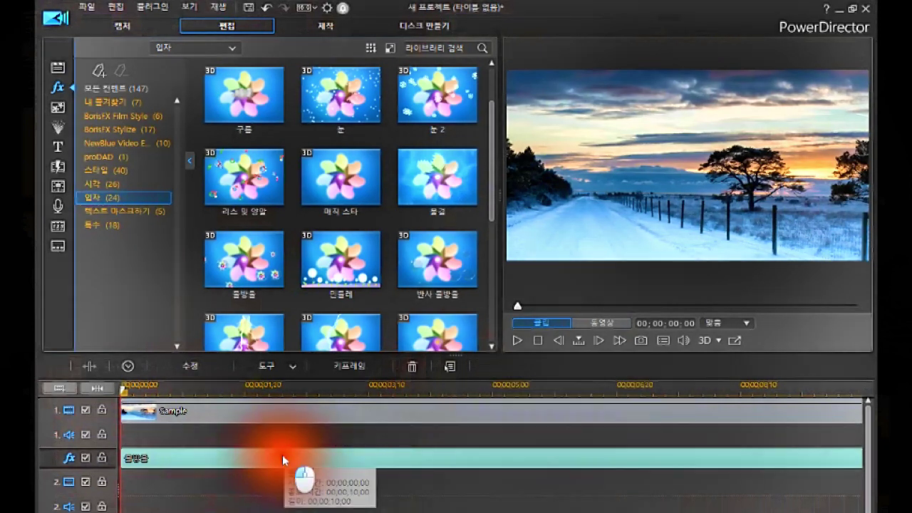
{"action": "left_click", "coordinate": [189, 366]}
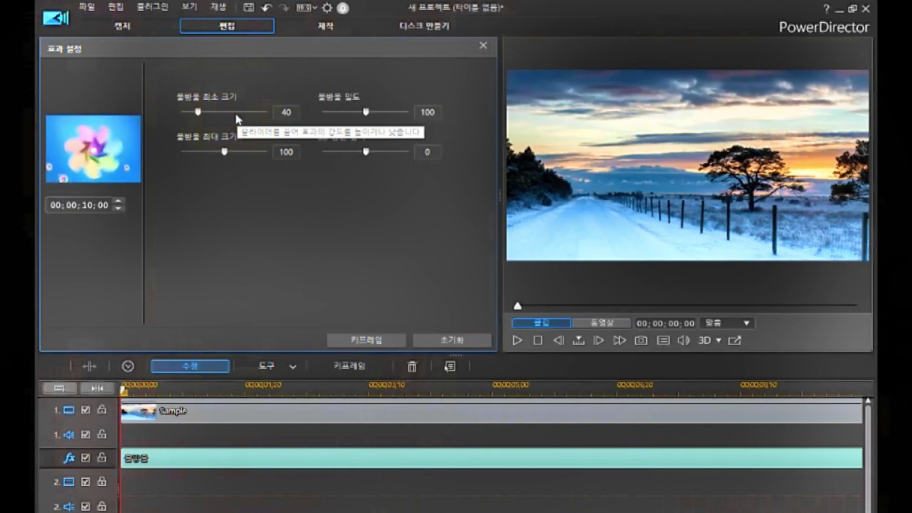
Try lowering the 물방울 밀도 (density) of the water drop effect to 29.
{"action": "left_click", "coordinate": [224, 152]}
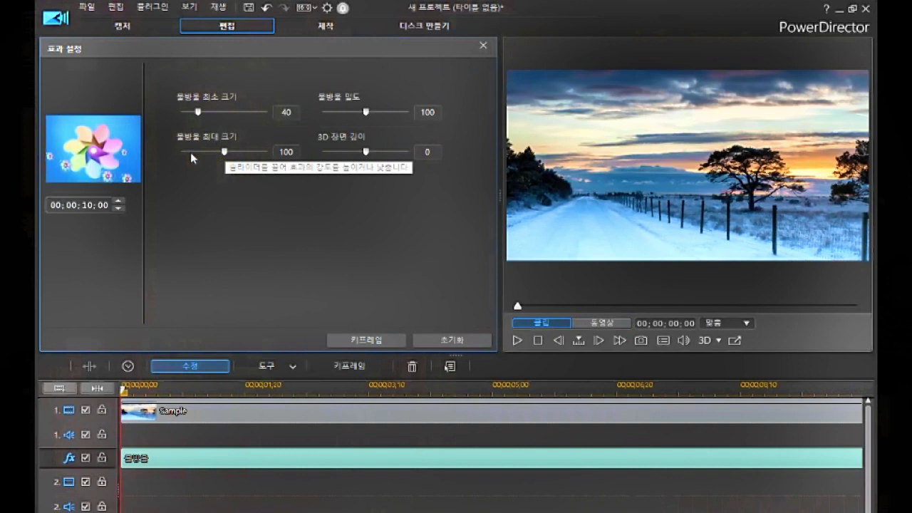
{"action": "left_click", "coordinate": [239, 153]}
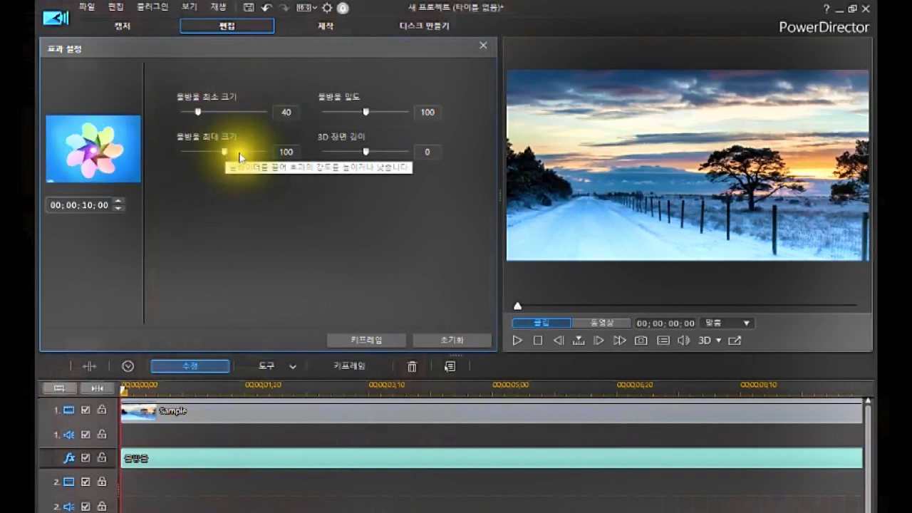
{"action": "left_click", "coordinate": [334, 111]}
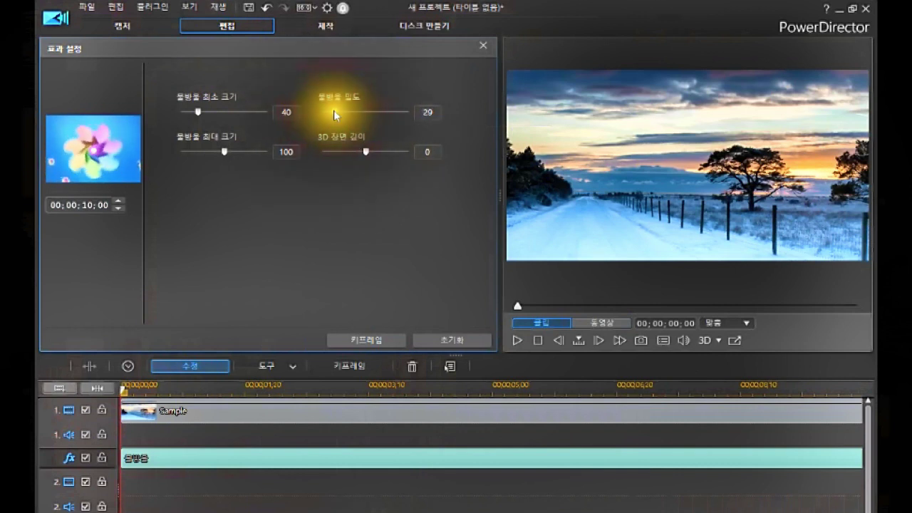
{"action": "left_click_drag", "start_coordinate": [333, 114], "coordinate": [339, 116]}
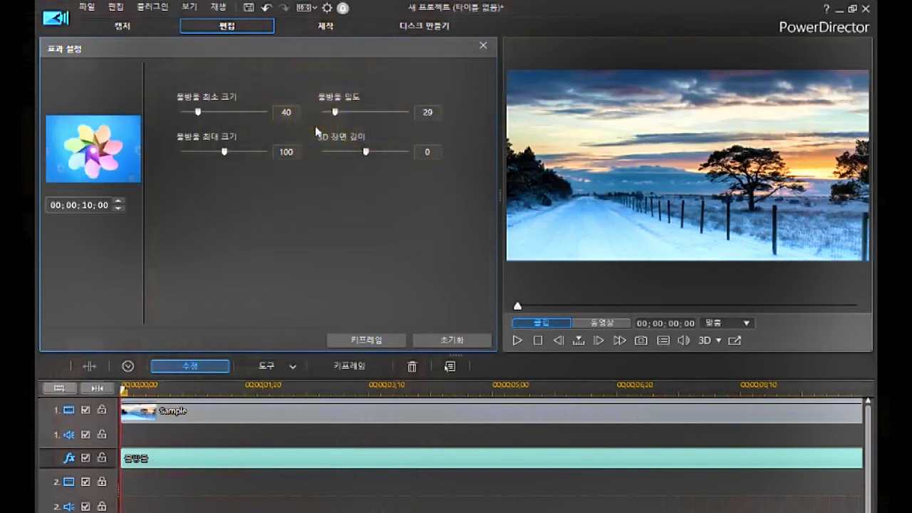
{"action": "left_click", "coordinate": [319, 159]}
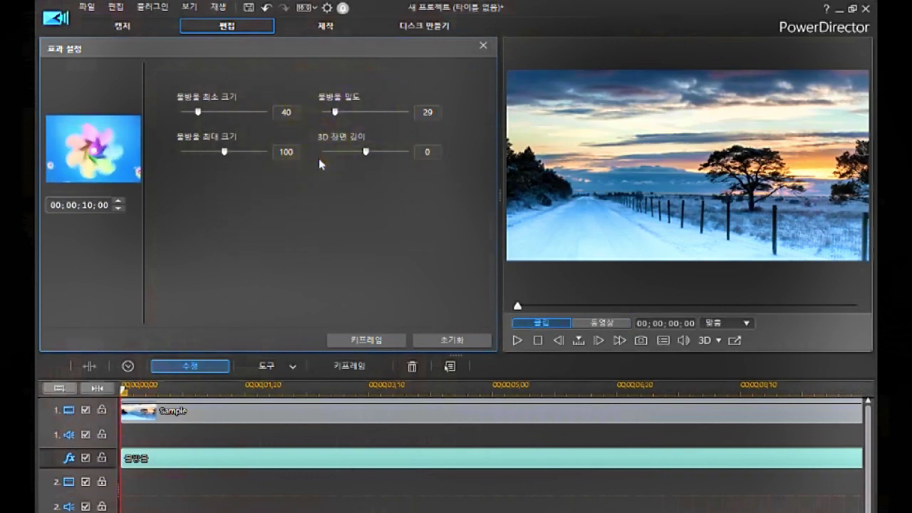
Try 물방울 밀도 at 136 and 3D 장면 깊이 at -4, and reset the effect settings to their defaults.
{"action": "left_click_drag", "start_coordinate": [379, 110], "coordinate": [378, 112]}
{"action": "left_click_drag", "start_coordinate": [369, 149], "coordinate": [366, 216]}
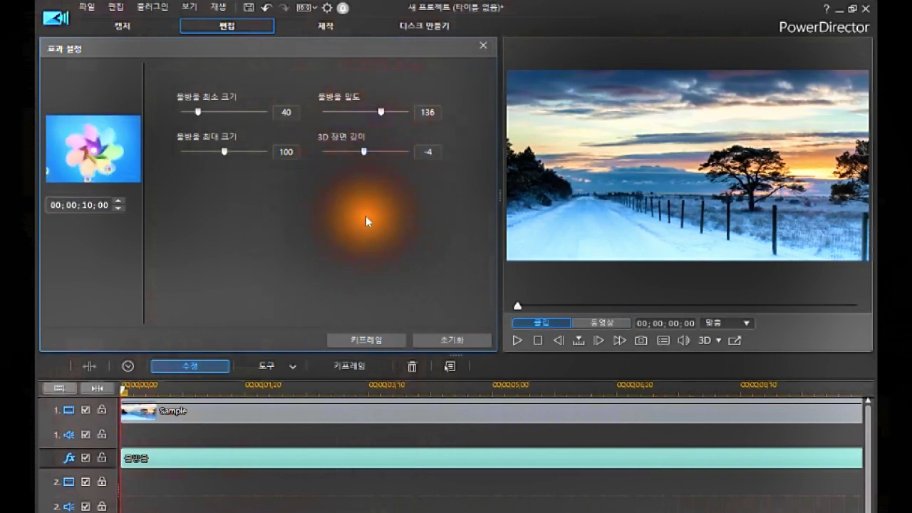
{"action": "left_click", "coordinate": [451, 342]}
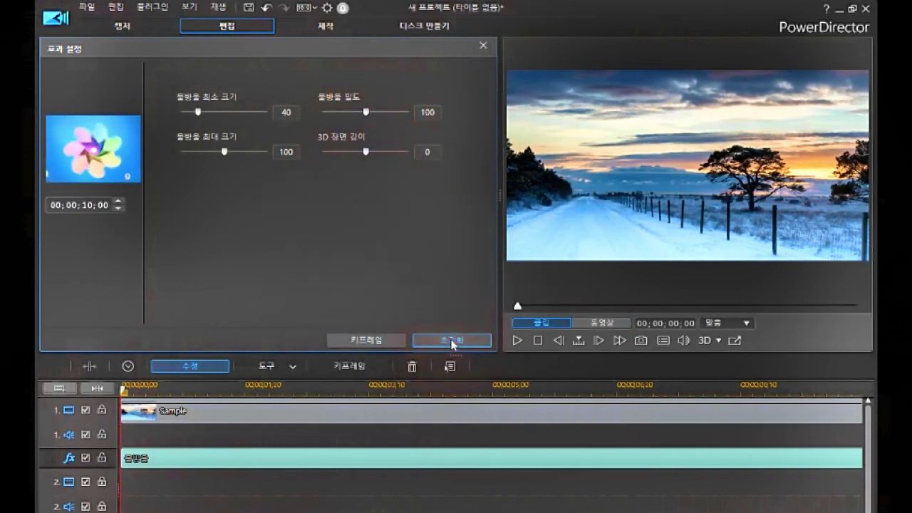
Open the 물방울 effect's keyframe settings and add a keyframe for all four parameters at the start of the clip.
{"action": "left_click", "coordinate": [367, 342]}
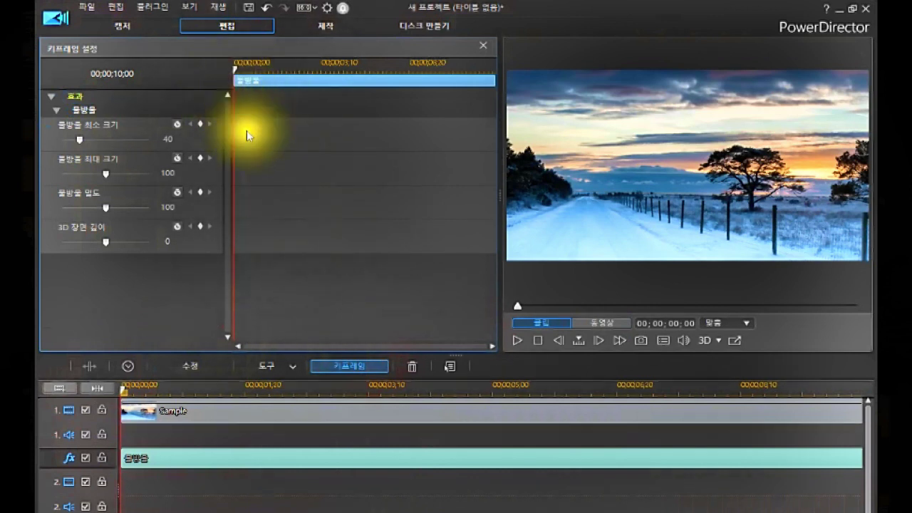
{"action": "left_click_drag", "start_coordinate": [234, 71], "coordinate": [234, 71]}
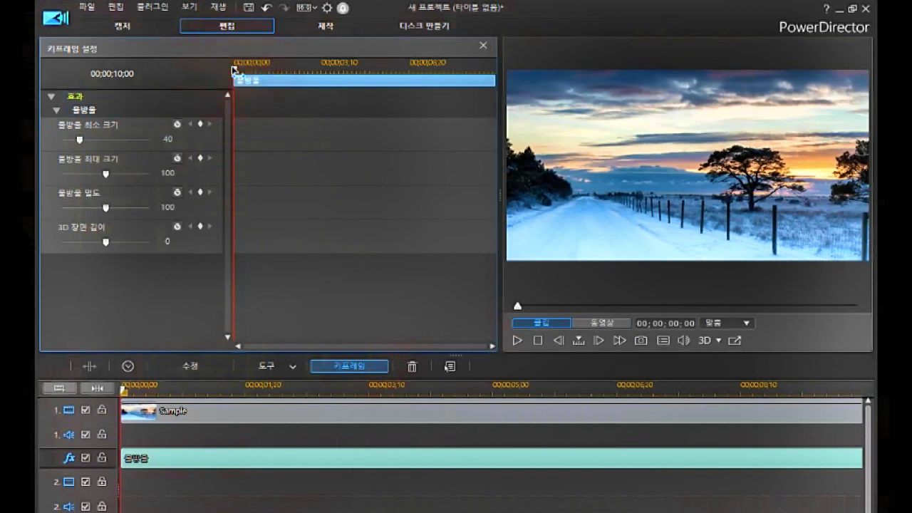
{"action": "left_click", "coordinate": [202, 124]}
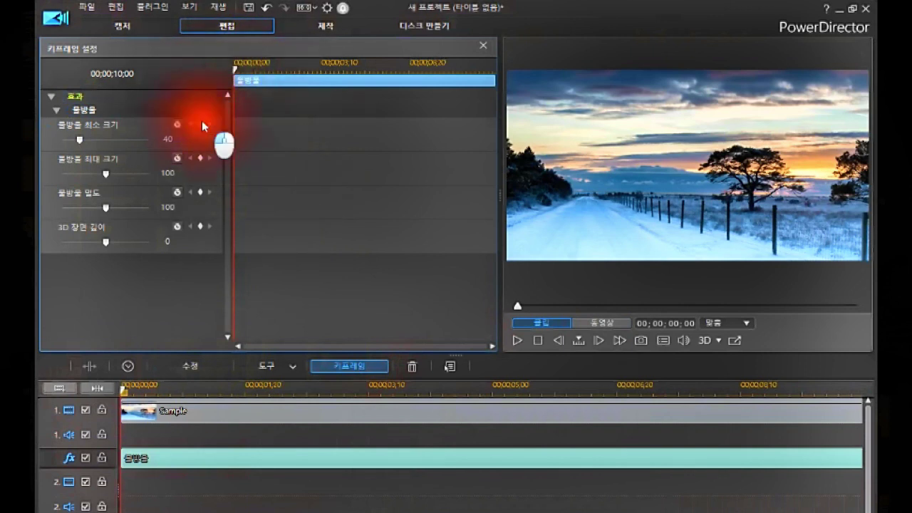
{"action": "left_click", "coordinate": [199, 158]}
{"action": "left_click", "coordinate": [199, 189]}
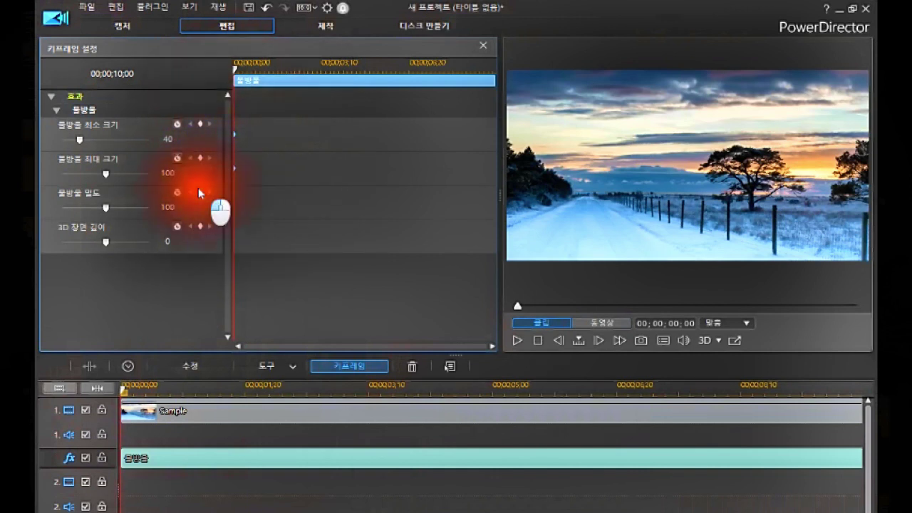
{"action": "left_click", "coordinate": [200, 226]}
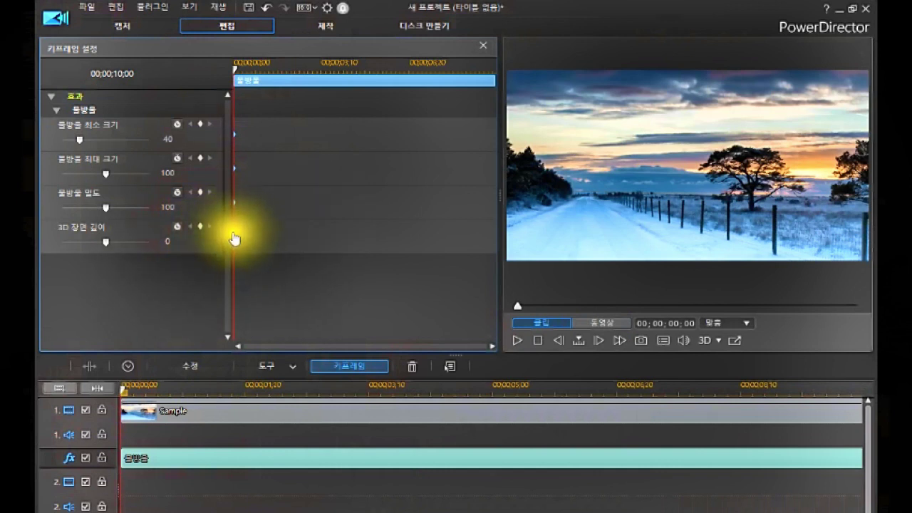
Add keyframes for all four 물방울 parameters at 00;00;03;10, keeping their current values.
{"action": "left_click", "coordinate": [319, 69]}
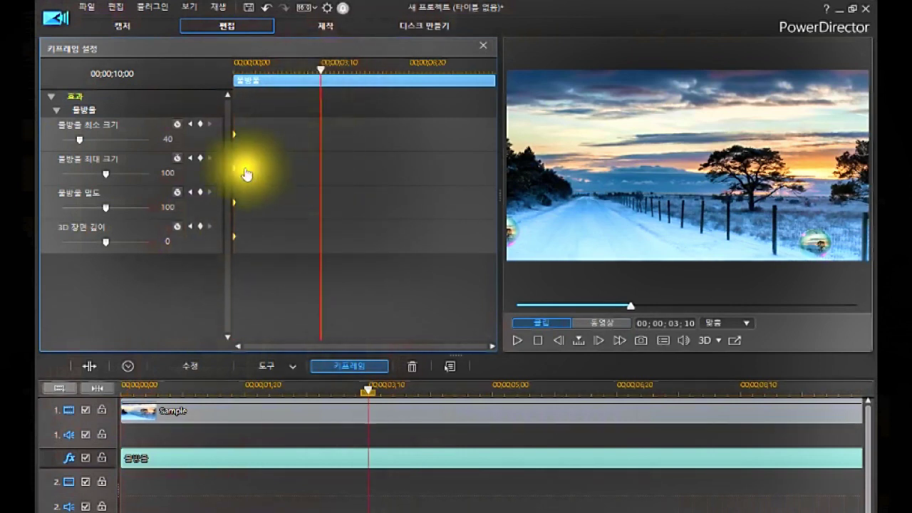
{"action": "left_click", "coordinate": [232, 136]}
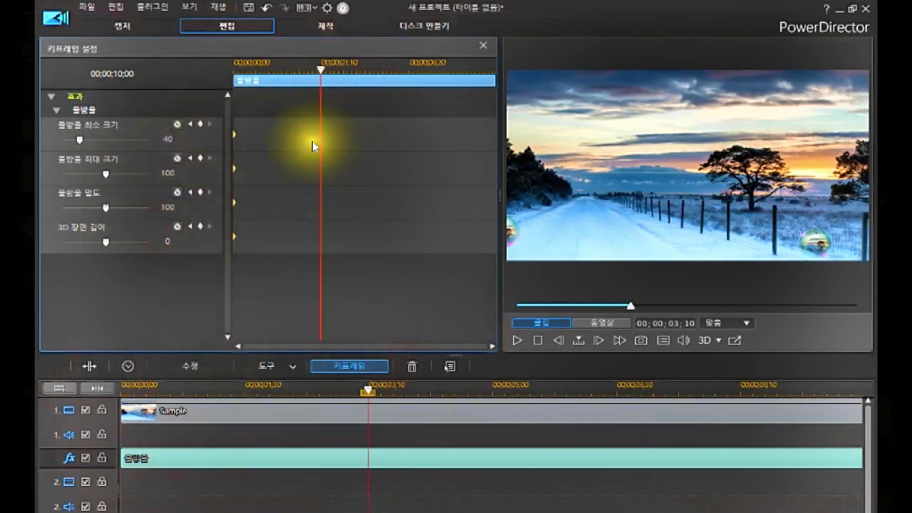
{"action": "left_click", "coordinate": [200, 123]}
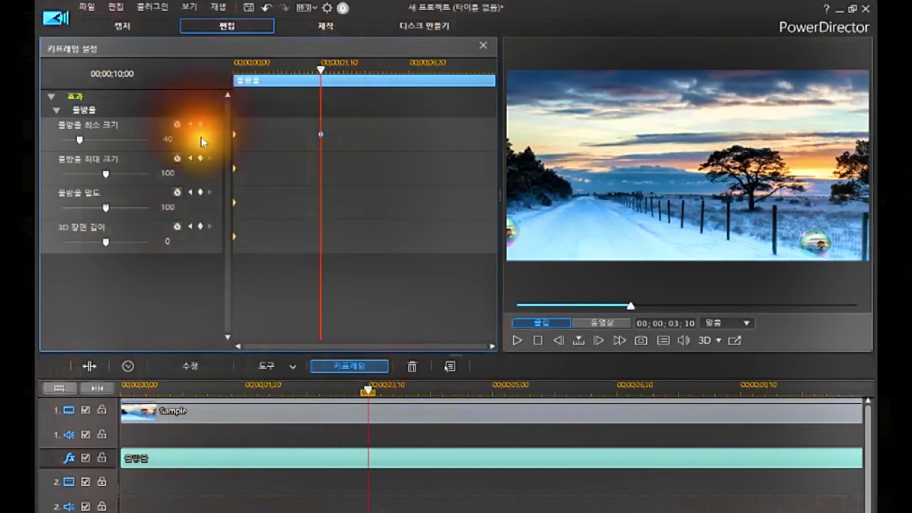
{"action": "left_click", "coordinate": [199, 157]}
{"action": "left_click", "coordinate": [199, 192]}
{"action": "left_click", "coordinate": [200, 226]}
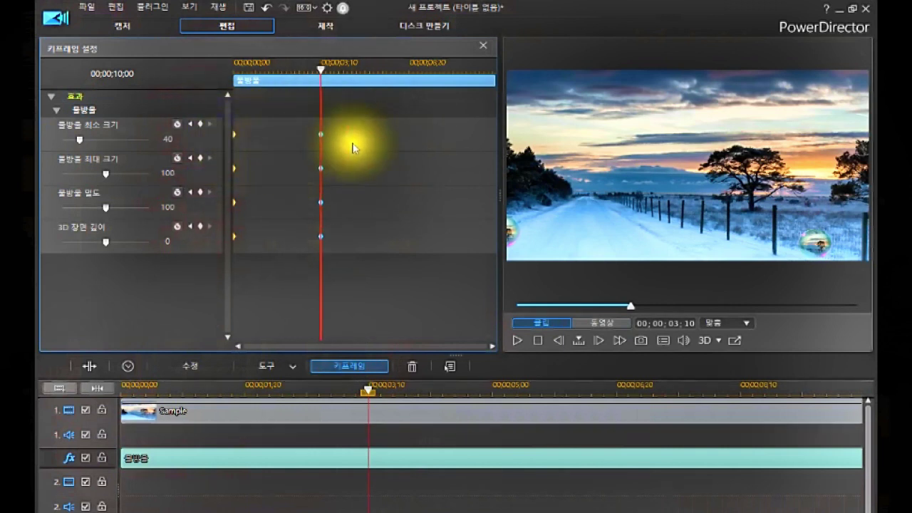
At 00;00;06;04, keyframe 물방울 최소 크기 at 102, 물방울 최대 크기 at 177, 물방울 밀도 at 150 and 3D 장면 깊이 at 59.
{"action": "left_click_drag", "start_coordinate": [385, 83], "coordinate": [394, 83]}
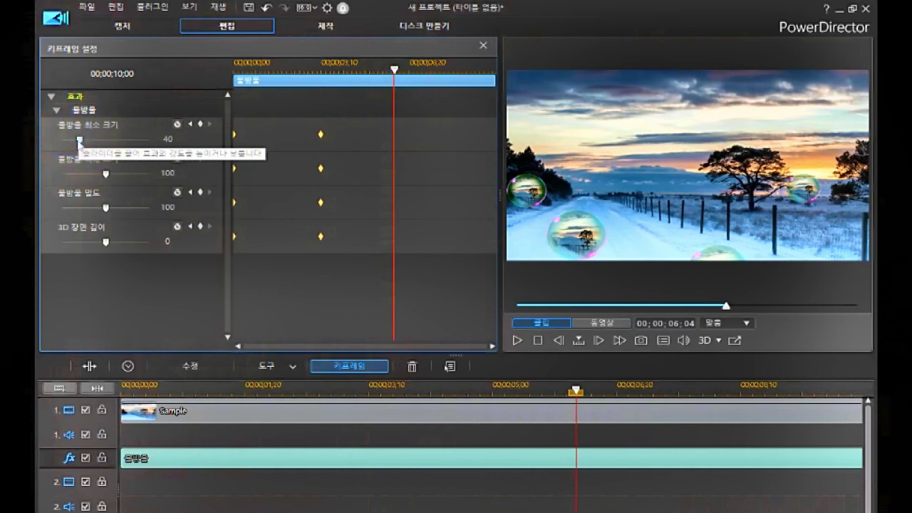
{"action": "left_click_drag", "start_coordinate": [77, 140], "coordinate": [107, 140]}
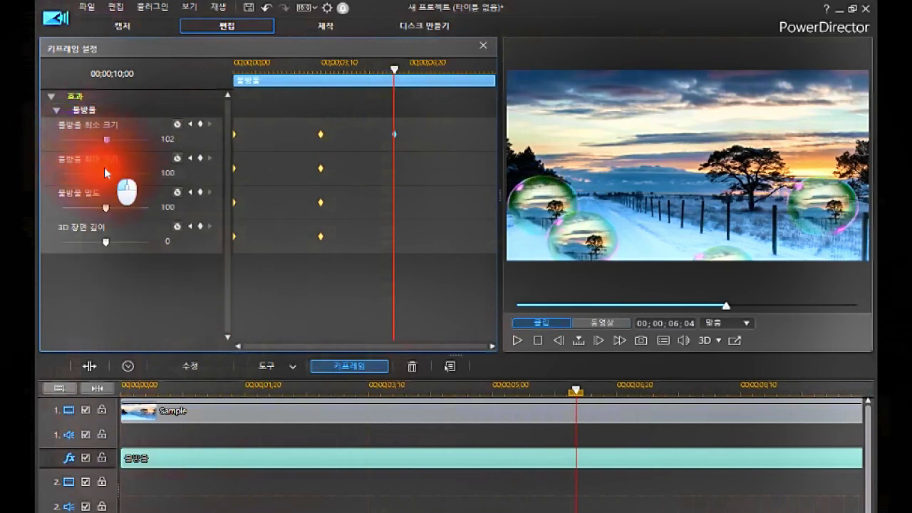
{"action": "left_click_drag", "start_coordinate": [114, 187], "coordinate": [138, 228]}
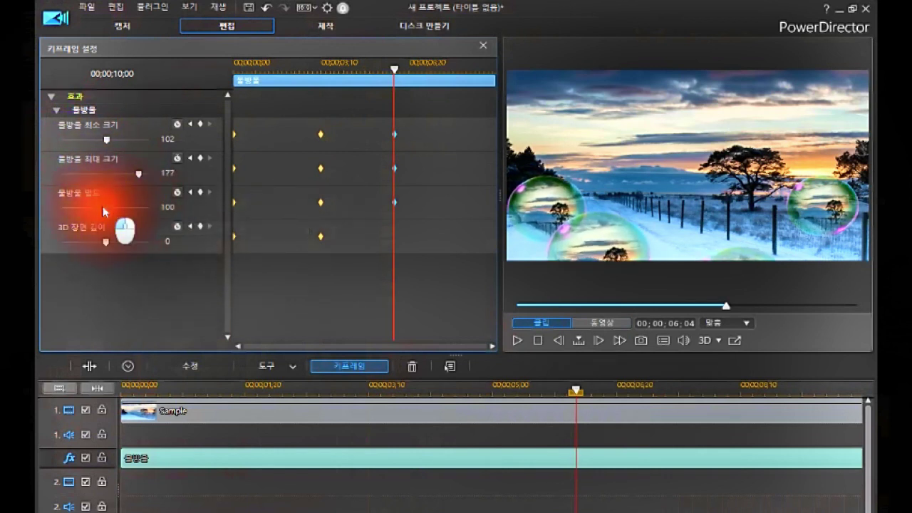
{"action": "left_click_drag", "start_coordinate": [103, 206], "coordinate": [131, 266]}
{"action": "left_click", "coordinate": [107, 240]}
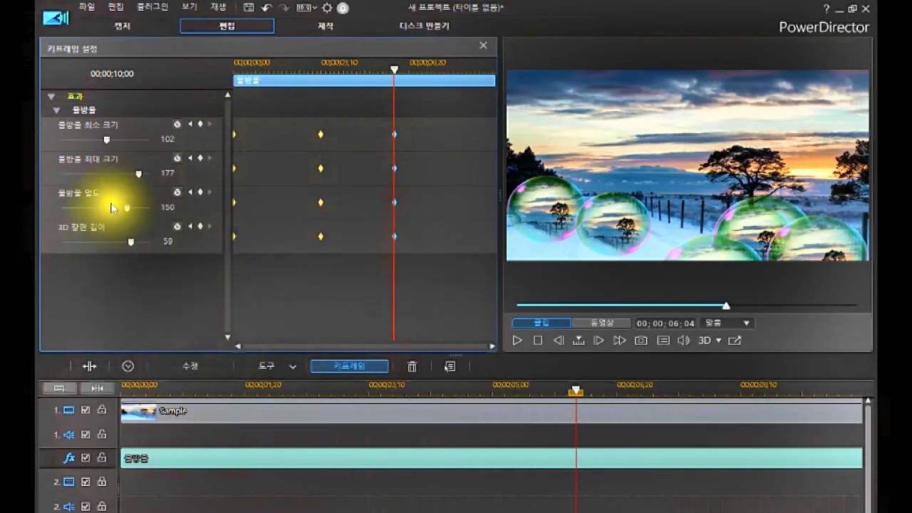
Return the preview to the start of the clip for playback of the keyframed 물방울 effect.
{"action": "left_click", "coordinate": [540, 339]}
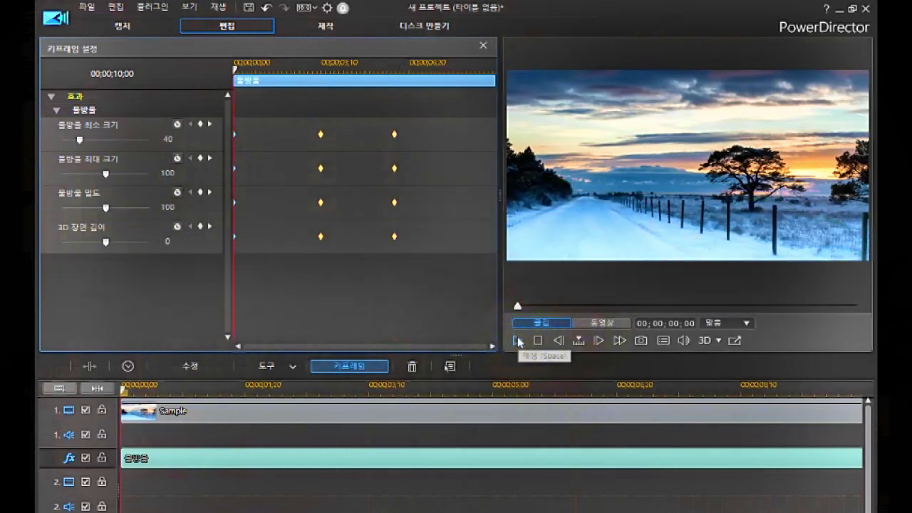